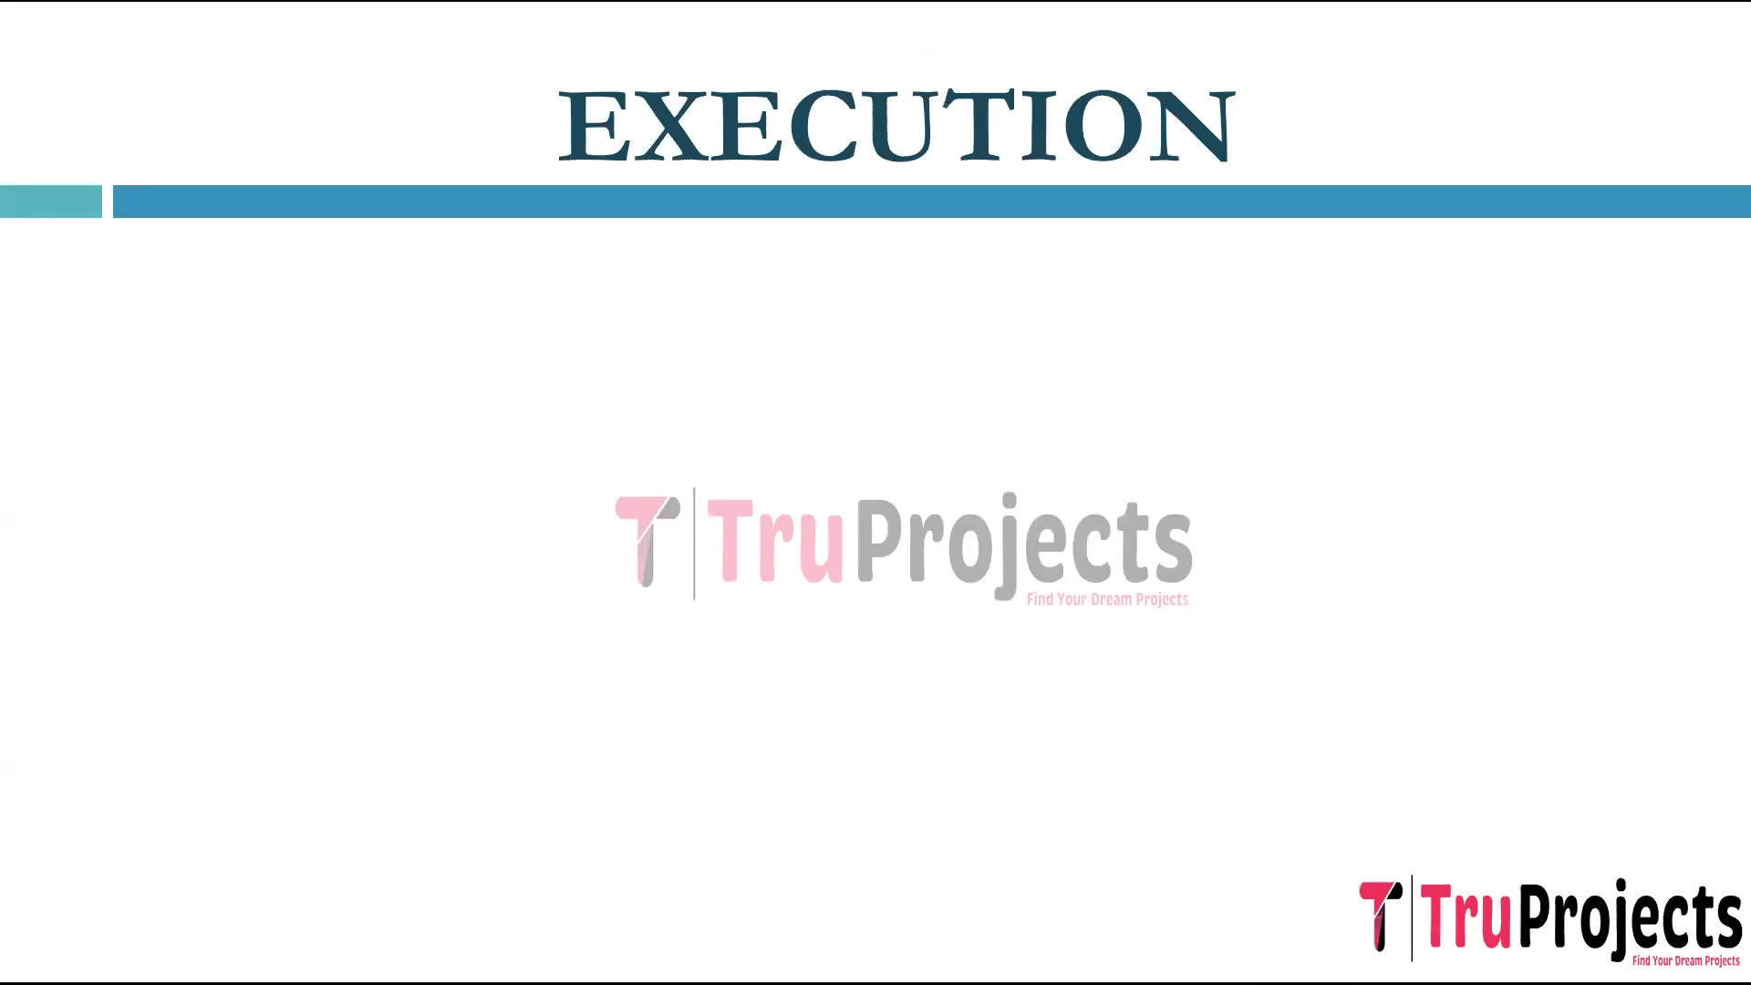
# Step: Leave the Execution slide and bring up Task View with Win+Tab
pyautogui.press('super+Tab')
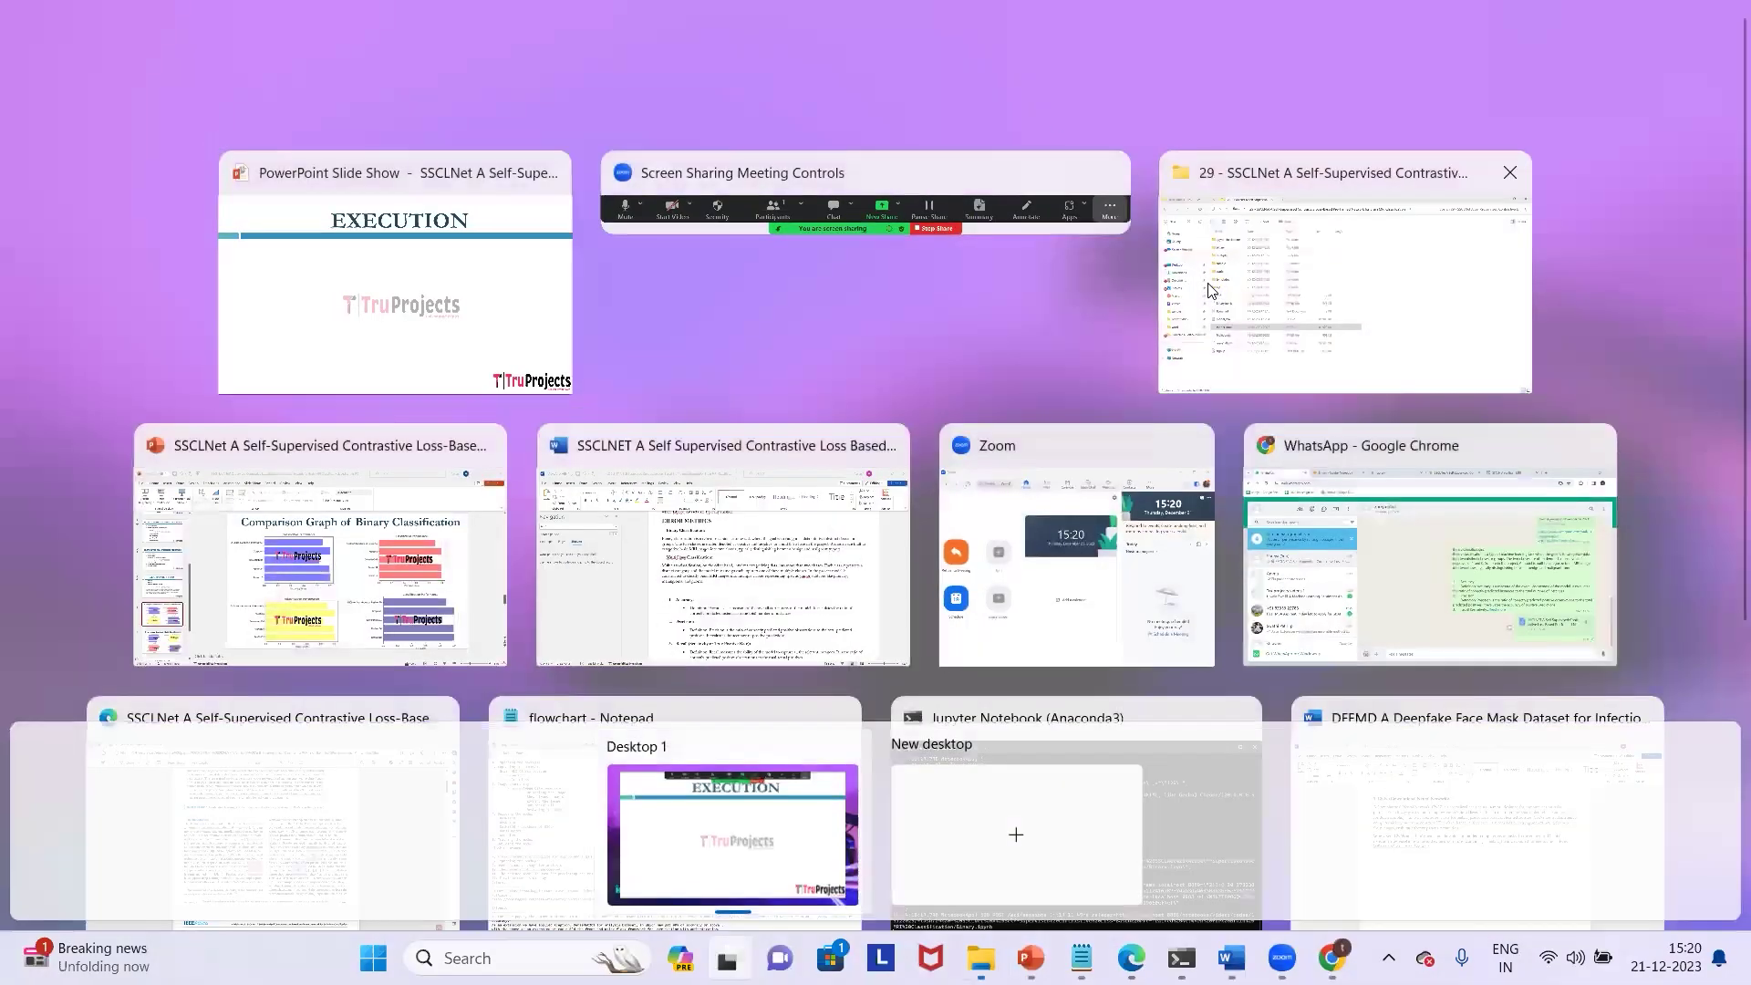
# Step: Open the binary dataset's train folder in the SSCLNet project, then return to the project folder
pyautogui.click(1210, 290)
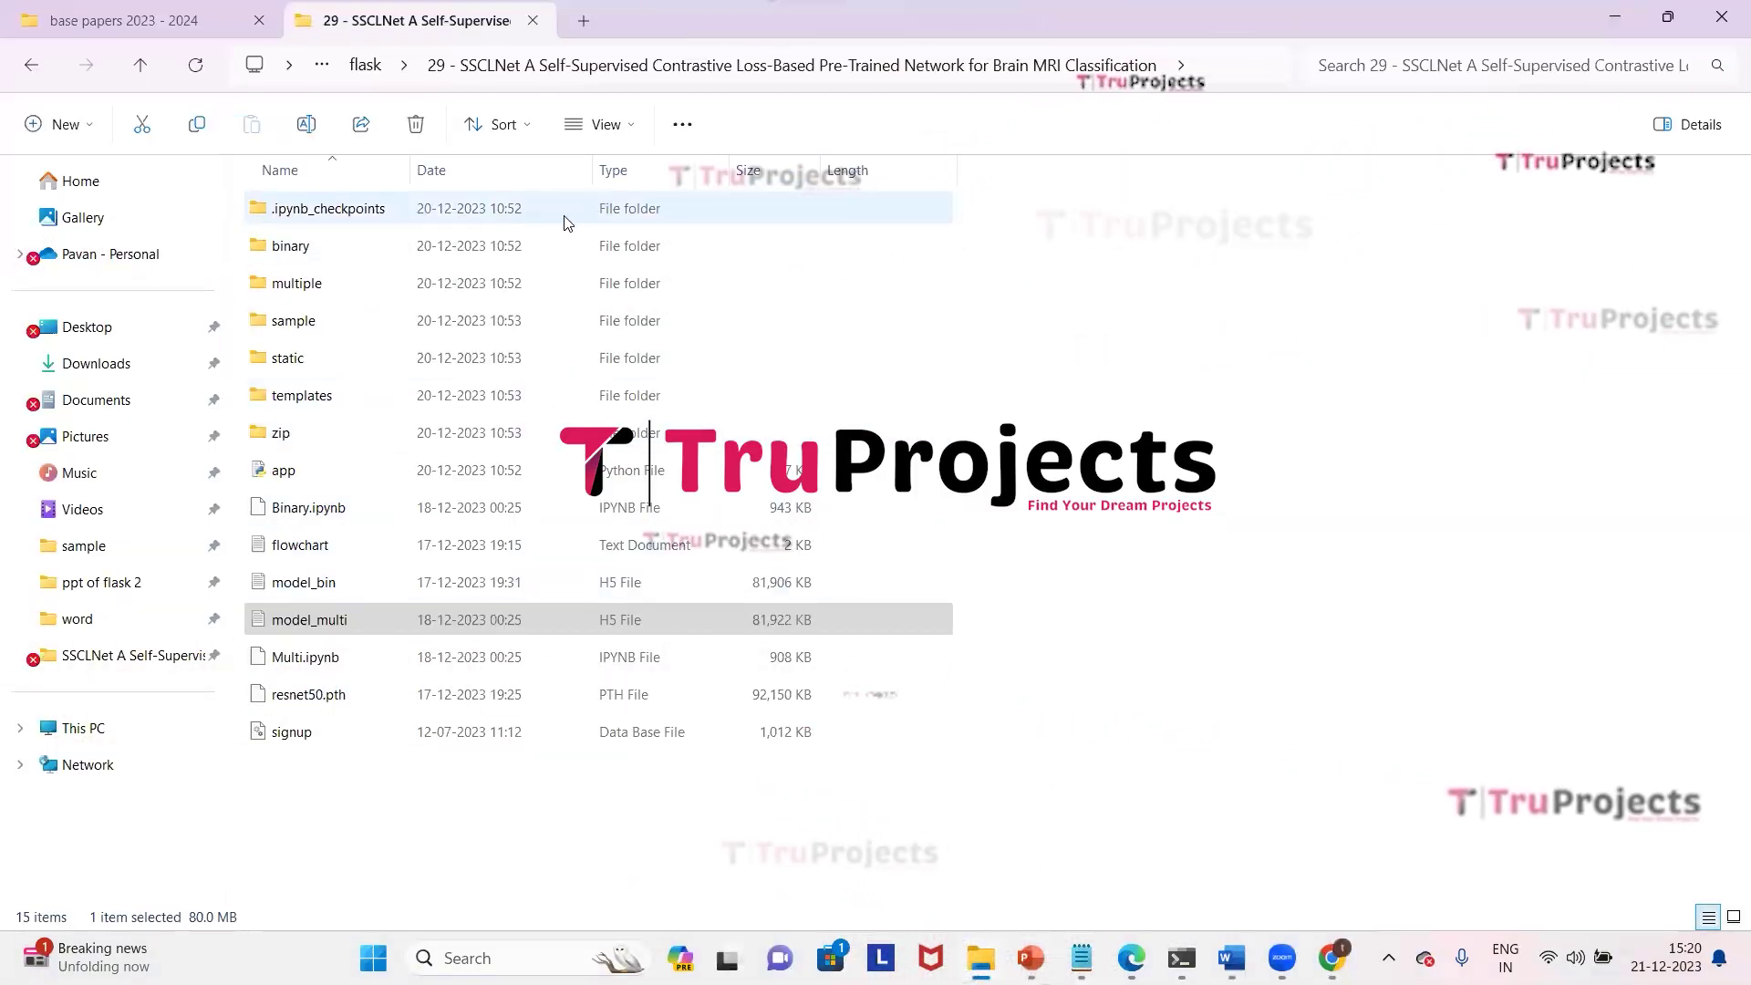
pyautogui.click(535, 242)
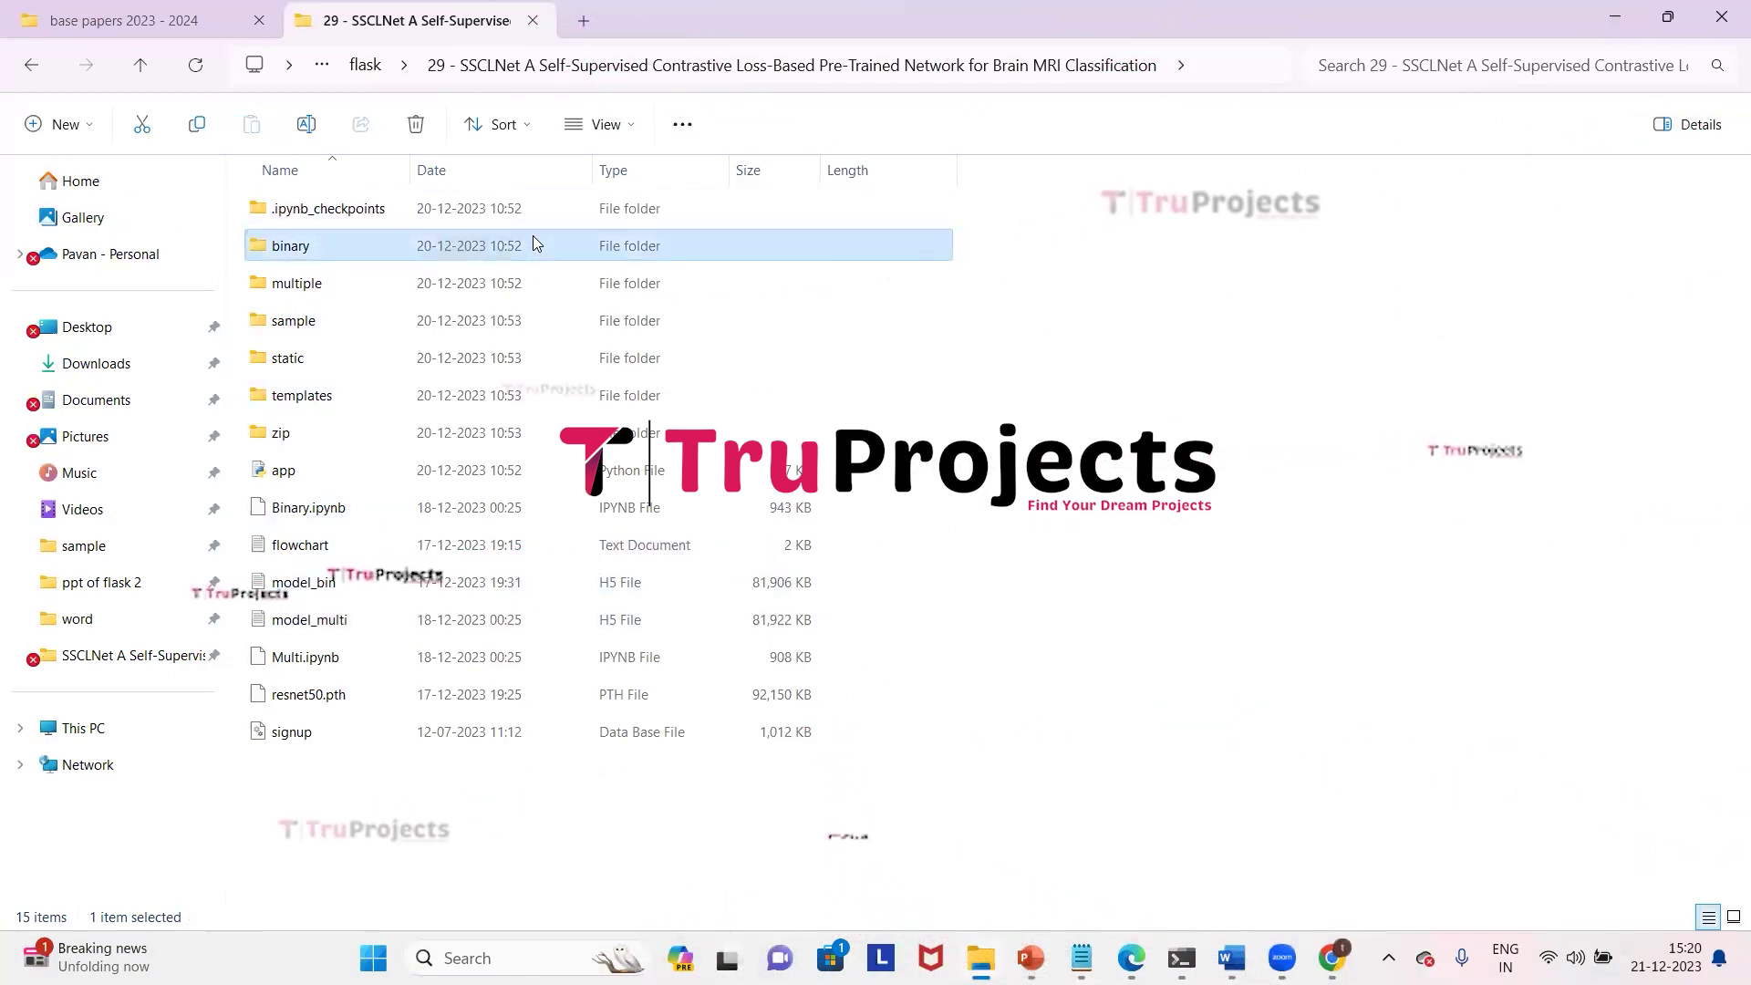
pyautogui.doubleClick(535, 242)
pyautogui.doubleClick(417, 242)
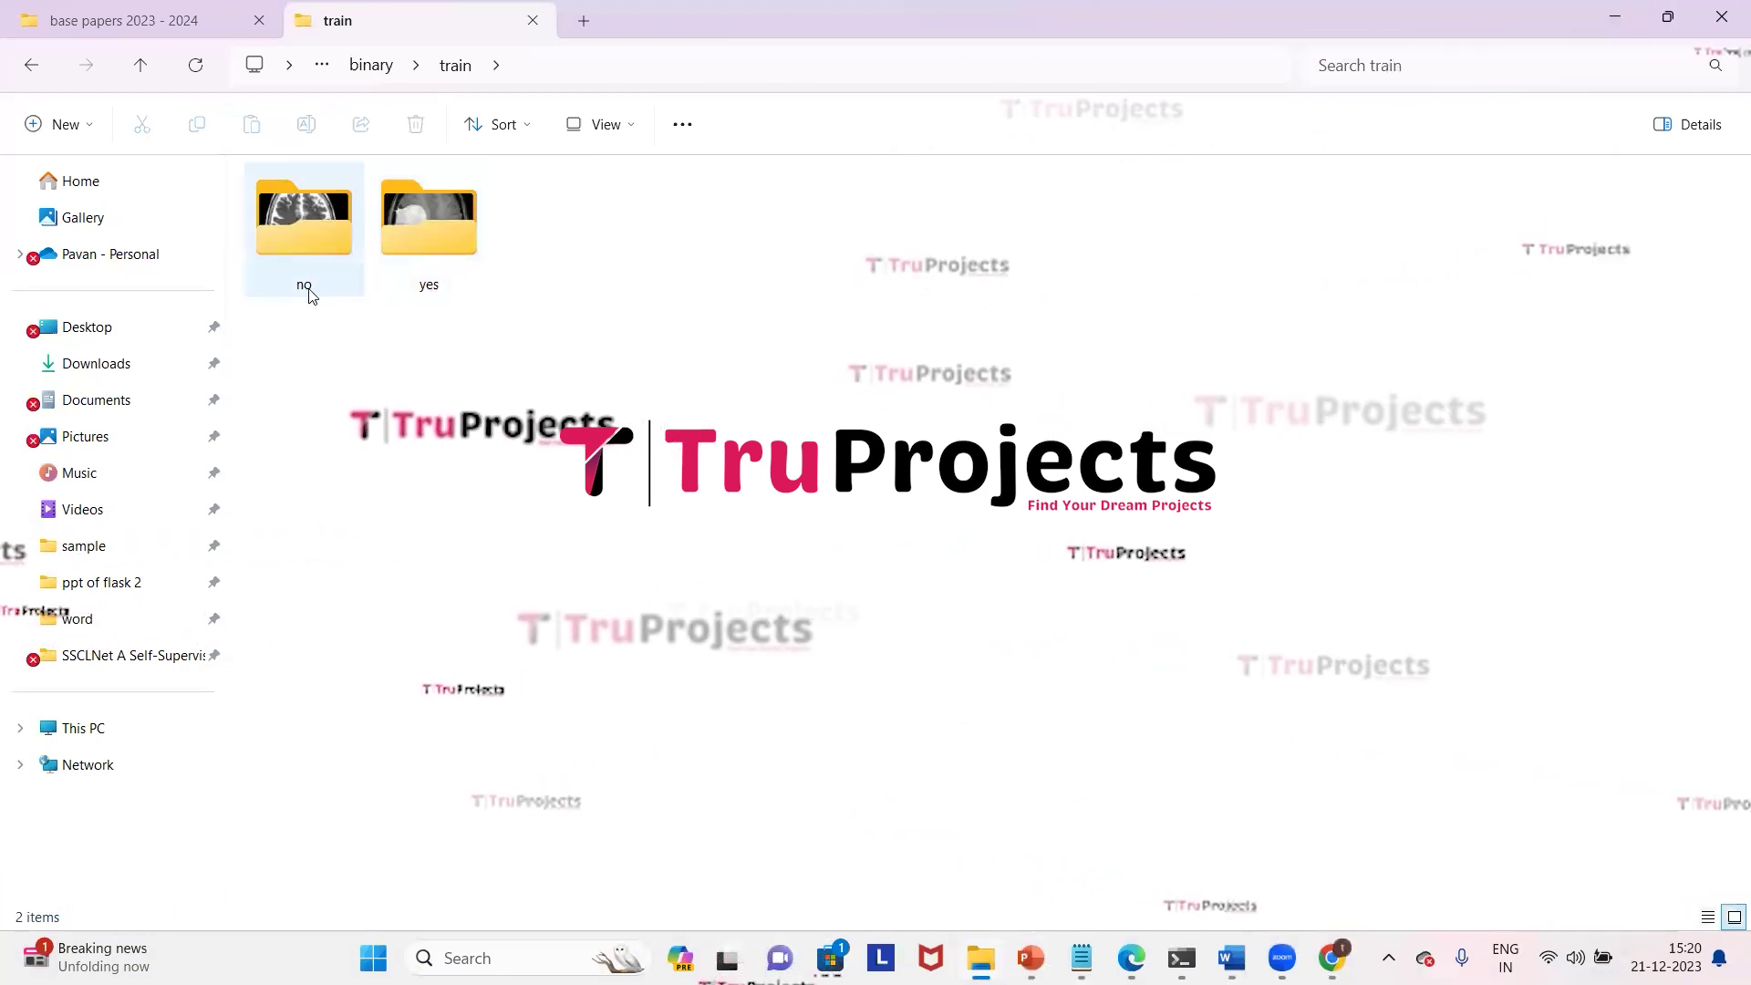
pyautogui.click(140, 65)
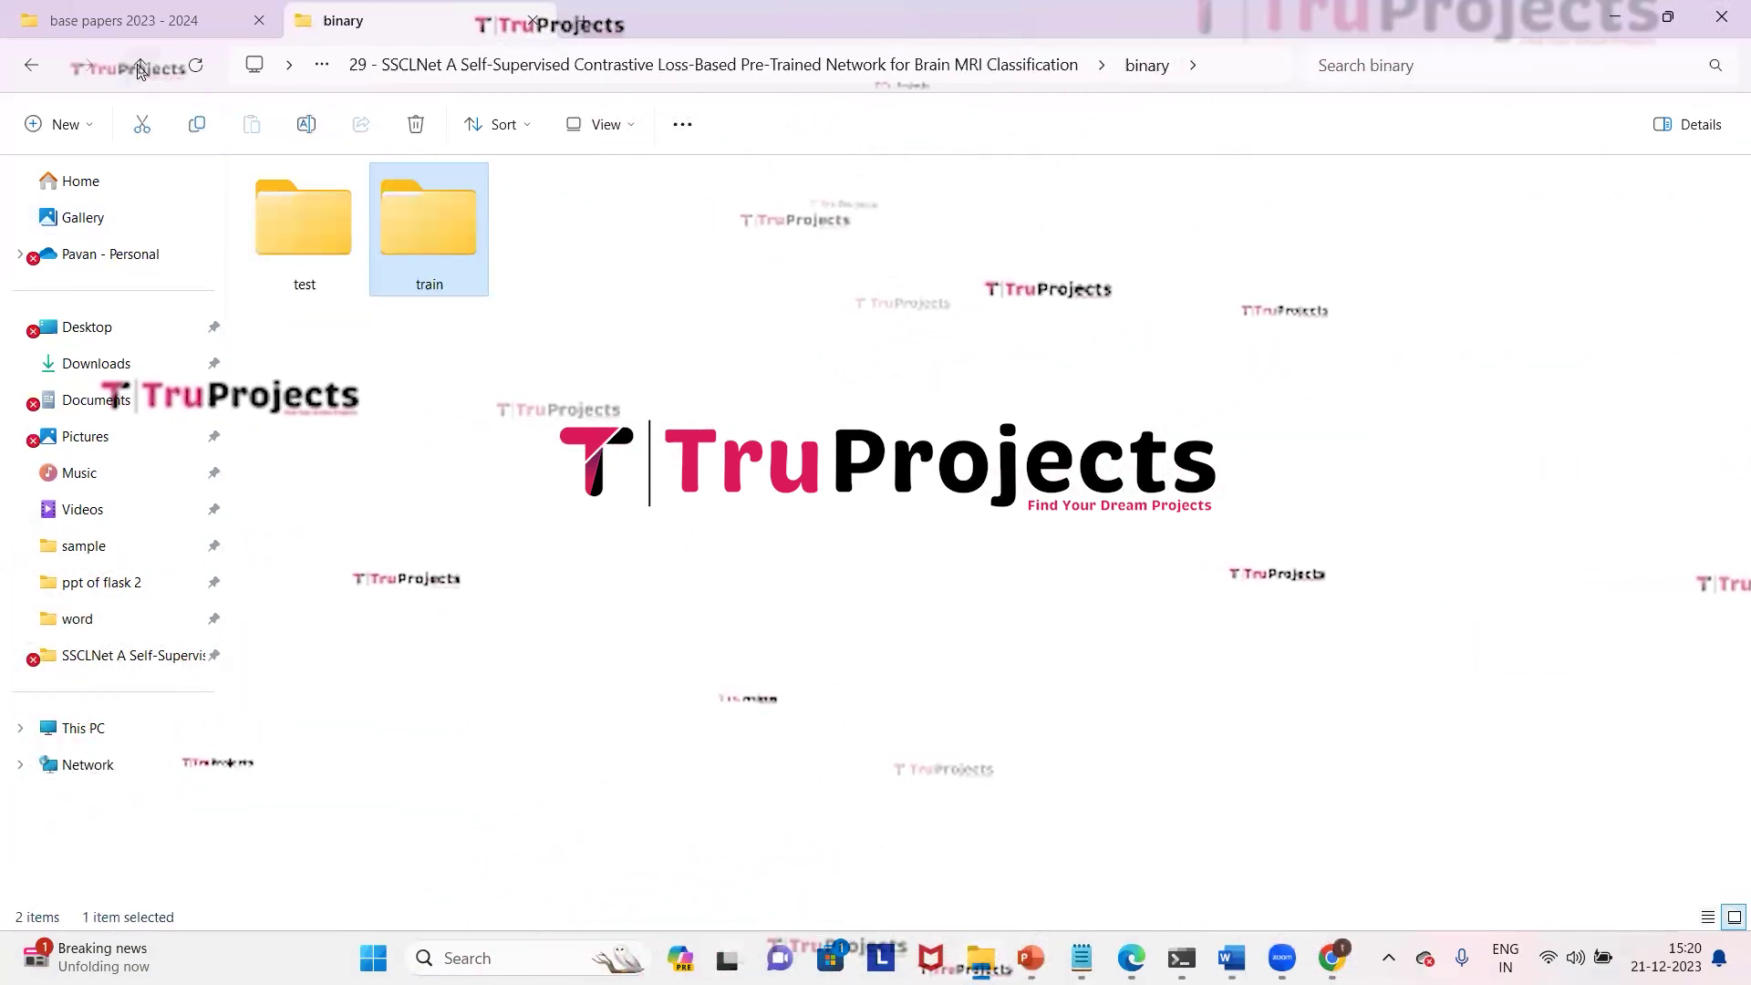
pyautogui.click(141, 66)
# Step: Open the multiple dataset's Training folder of tumour classes, then return to the project folder
pyautogui.doubleClick(289, 285)
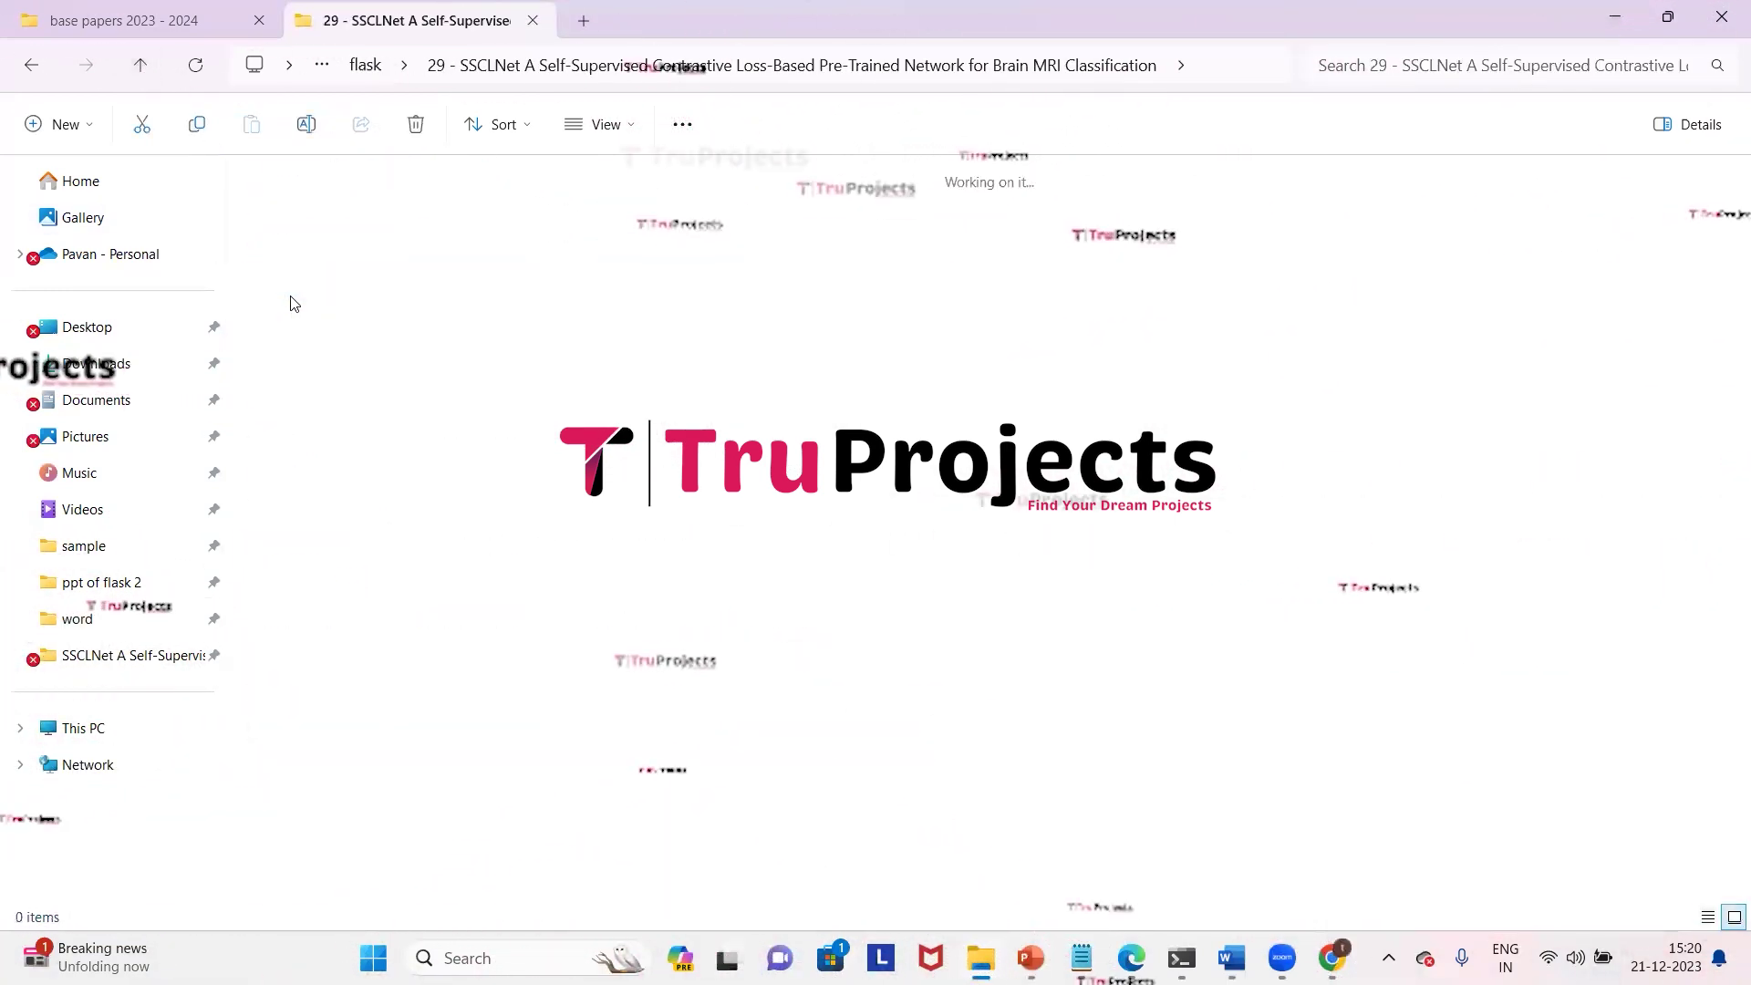
pyautogui.click(442, 234)
pyautogui.doubleClick(441, 234)
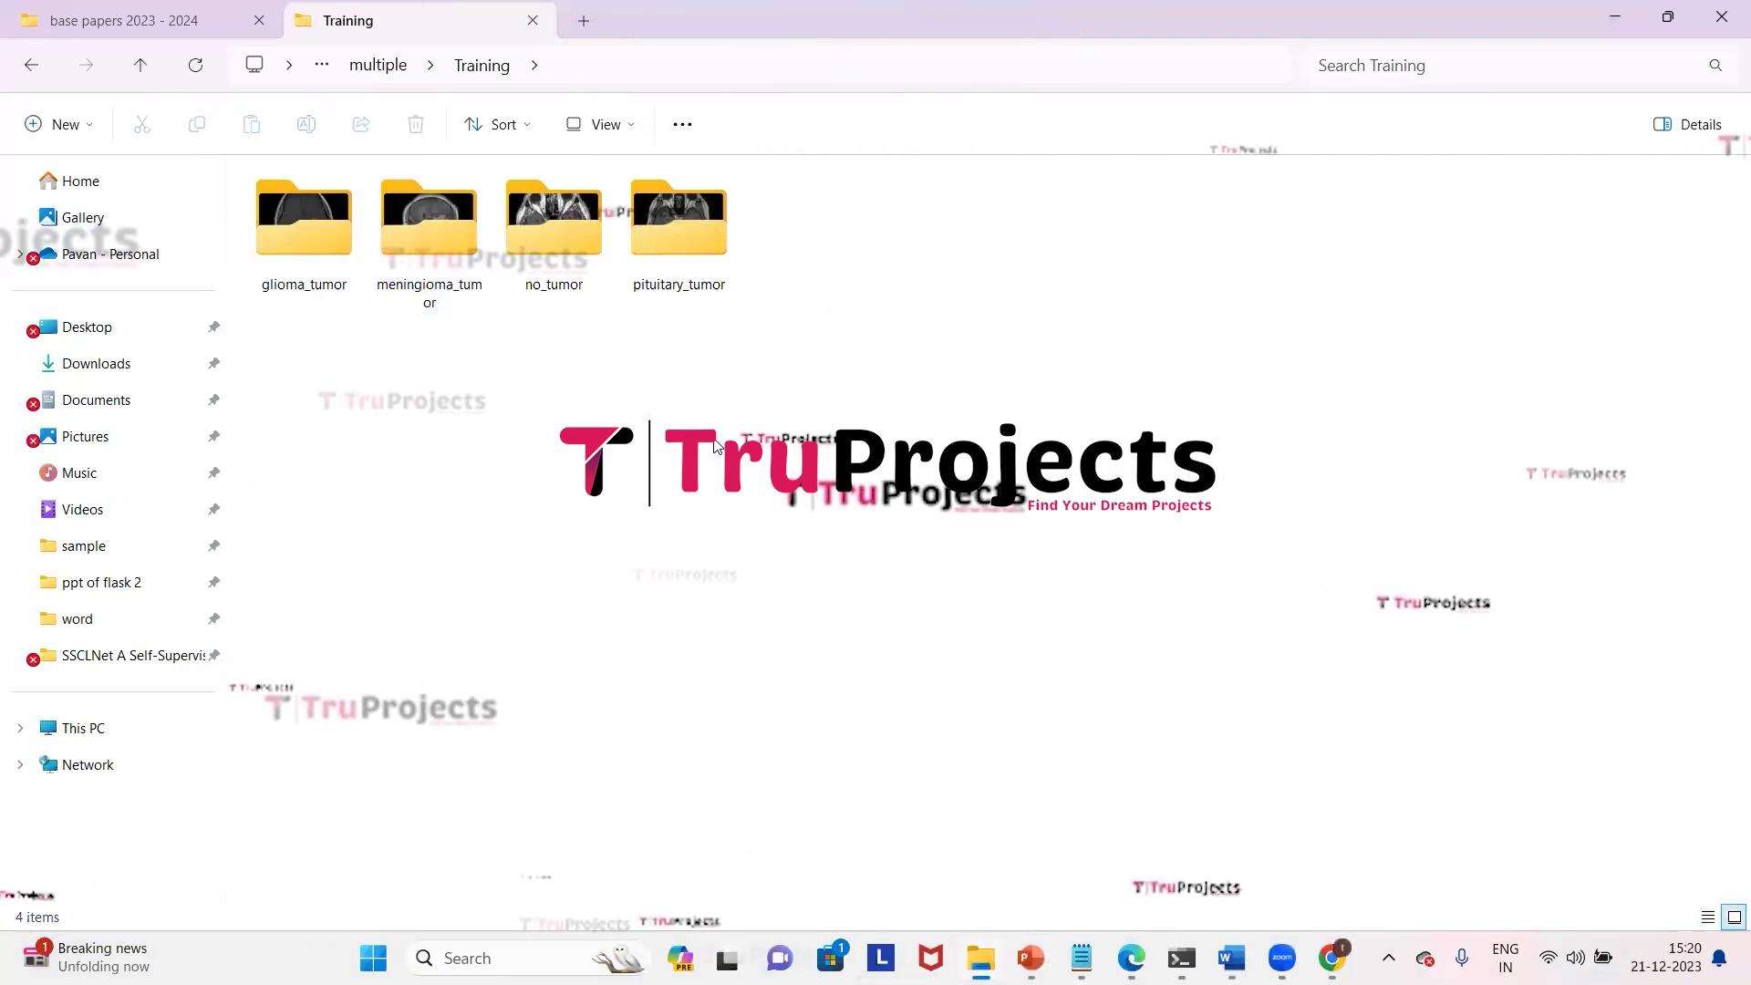
pyautogui.click(139, 64)
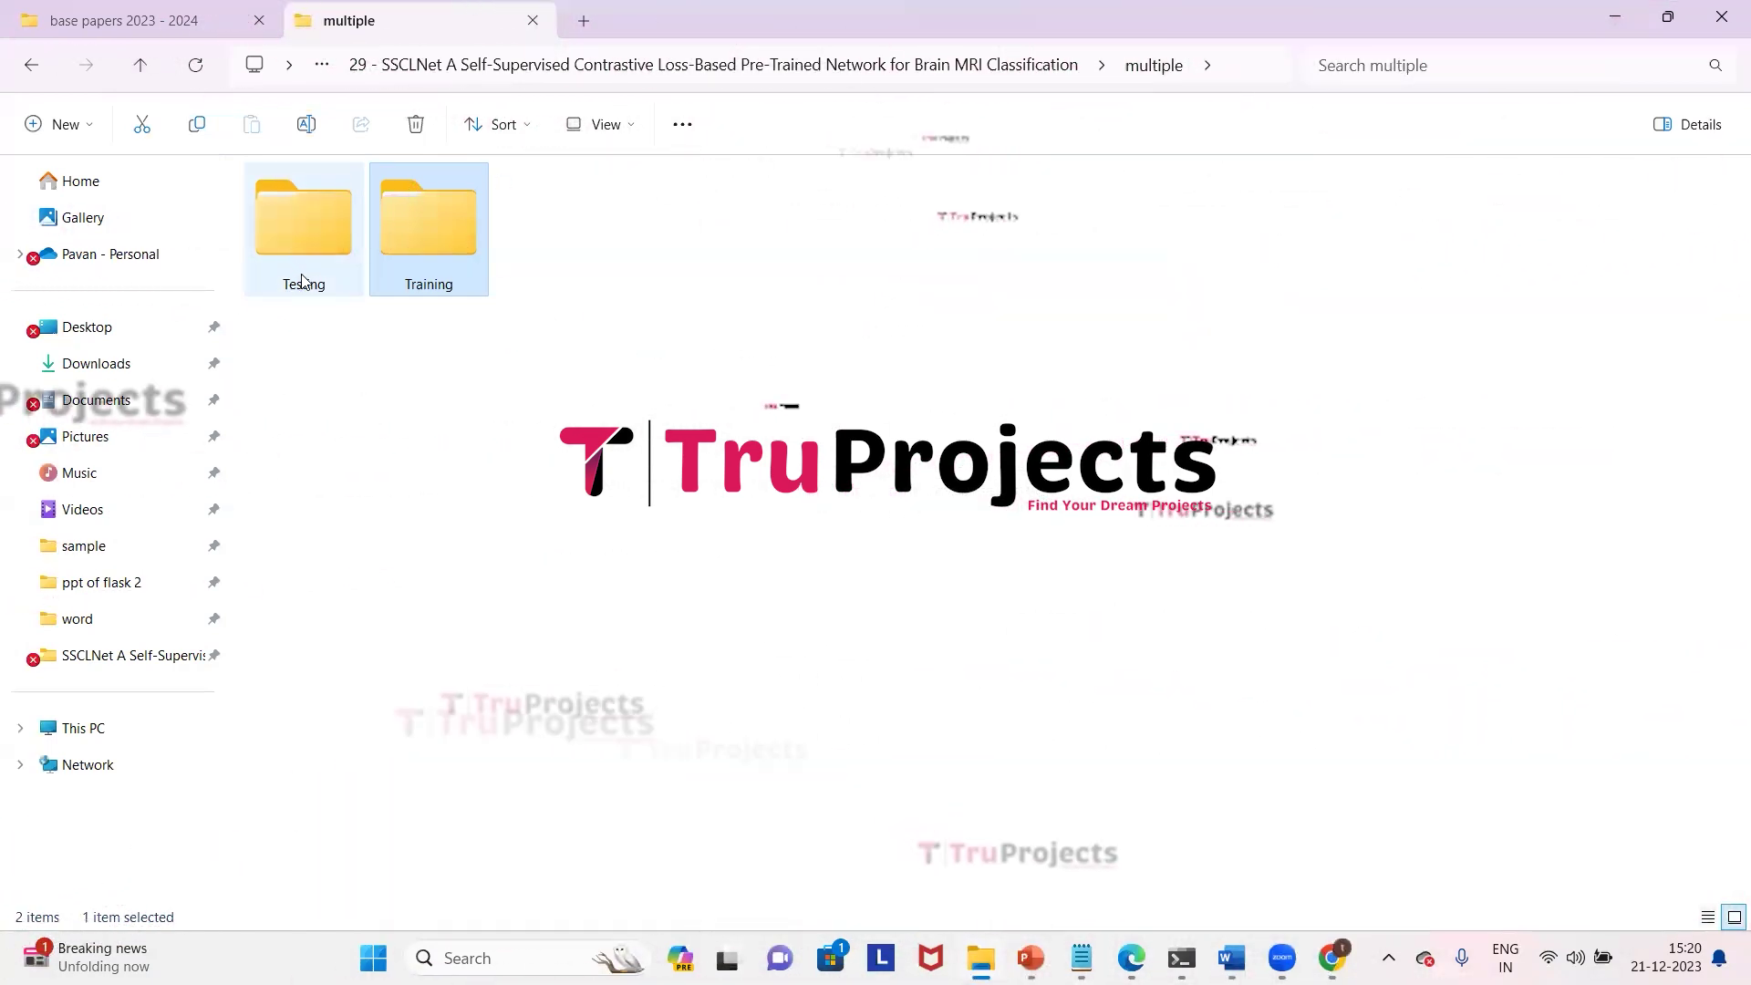
pyautogui.click(140, 64)
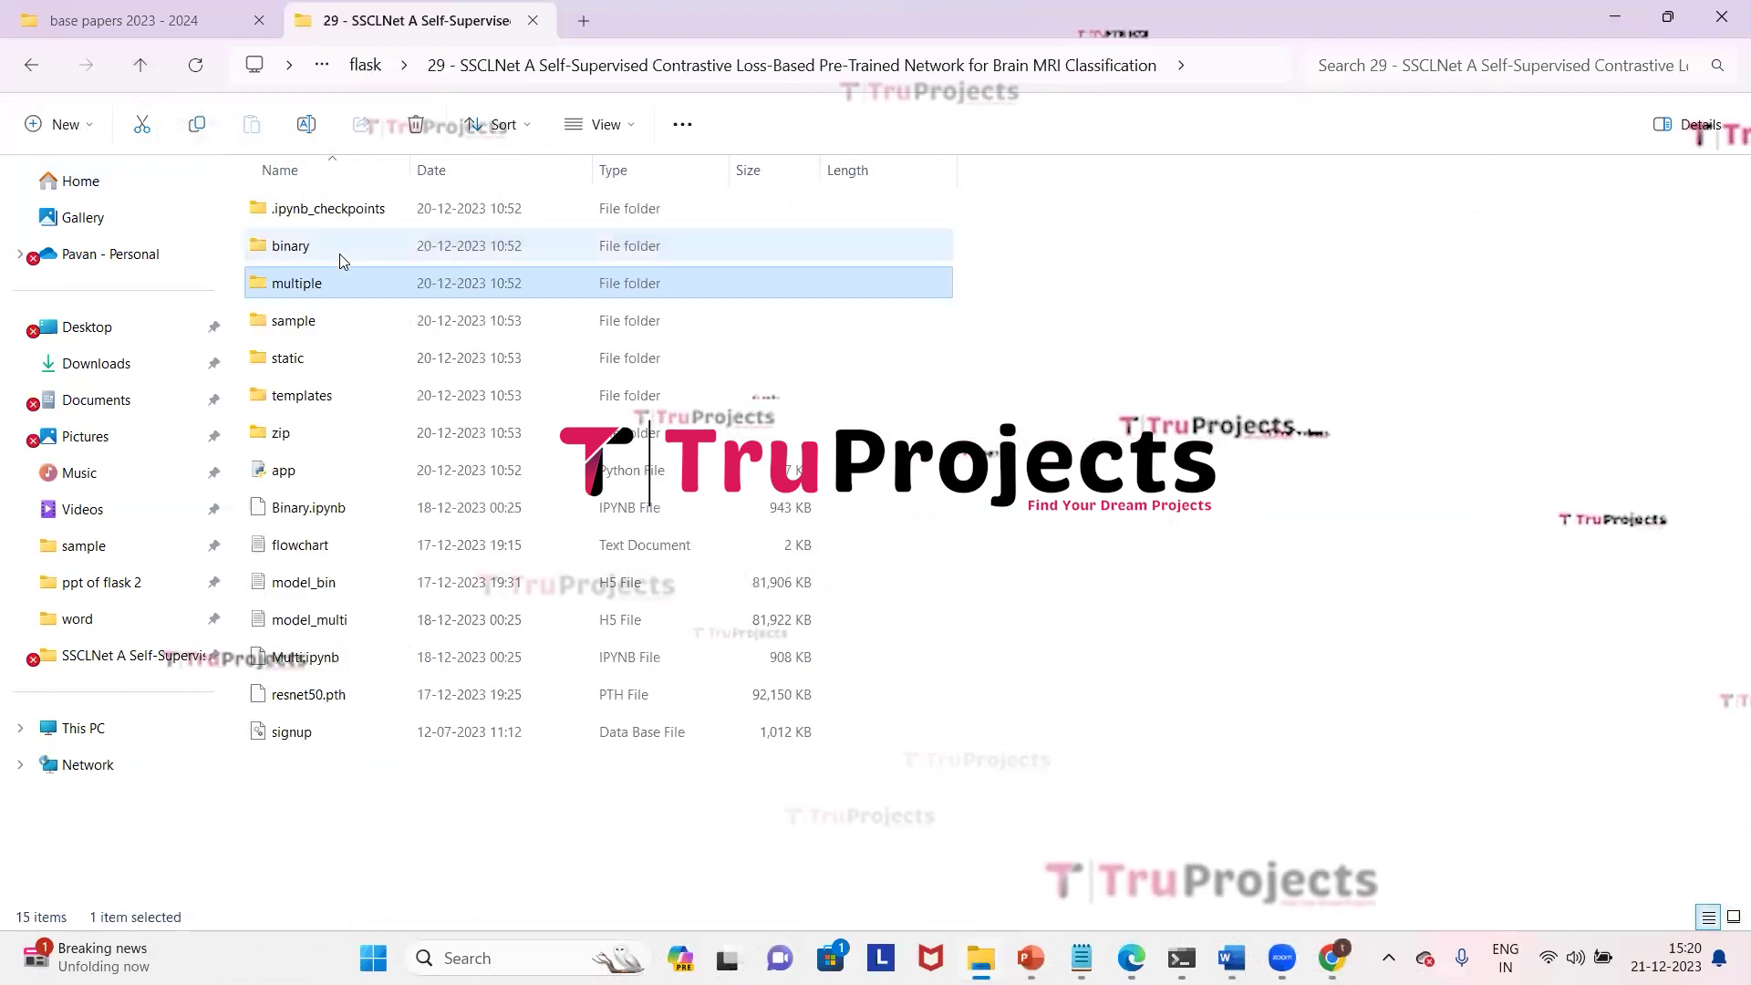
pyautogui.click(330, 357)
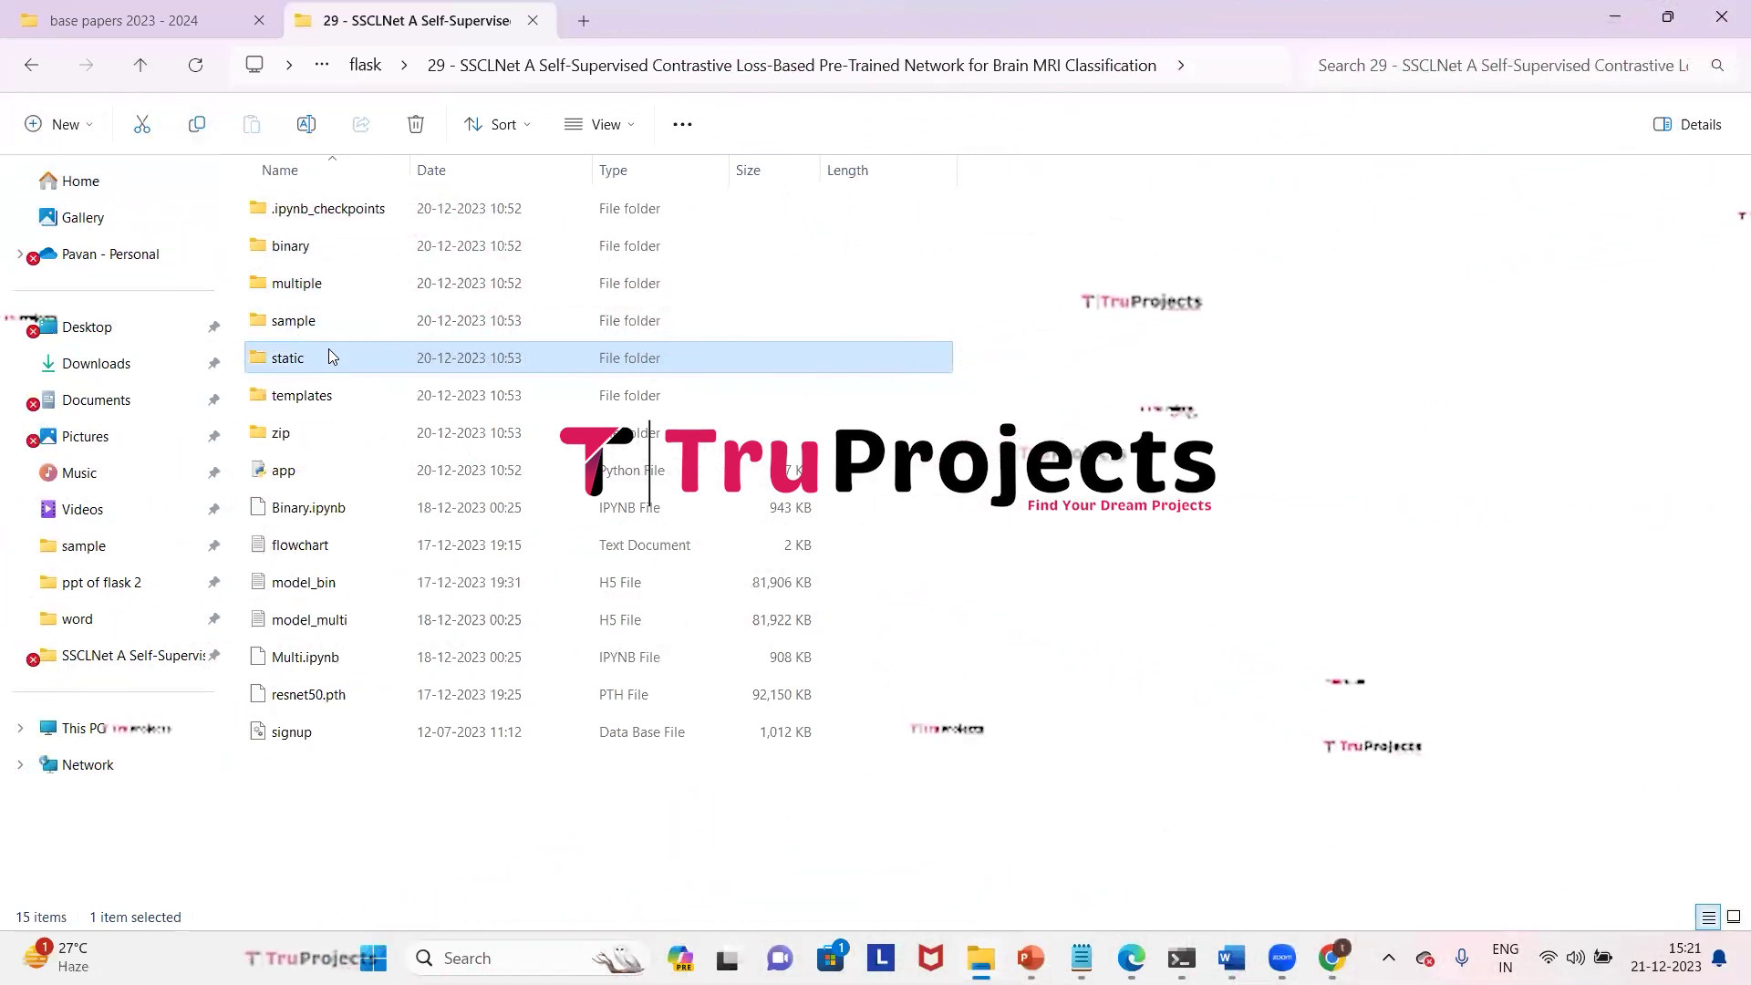
pyautogui.click(340, 405)
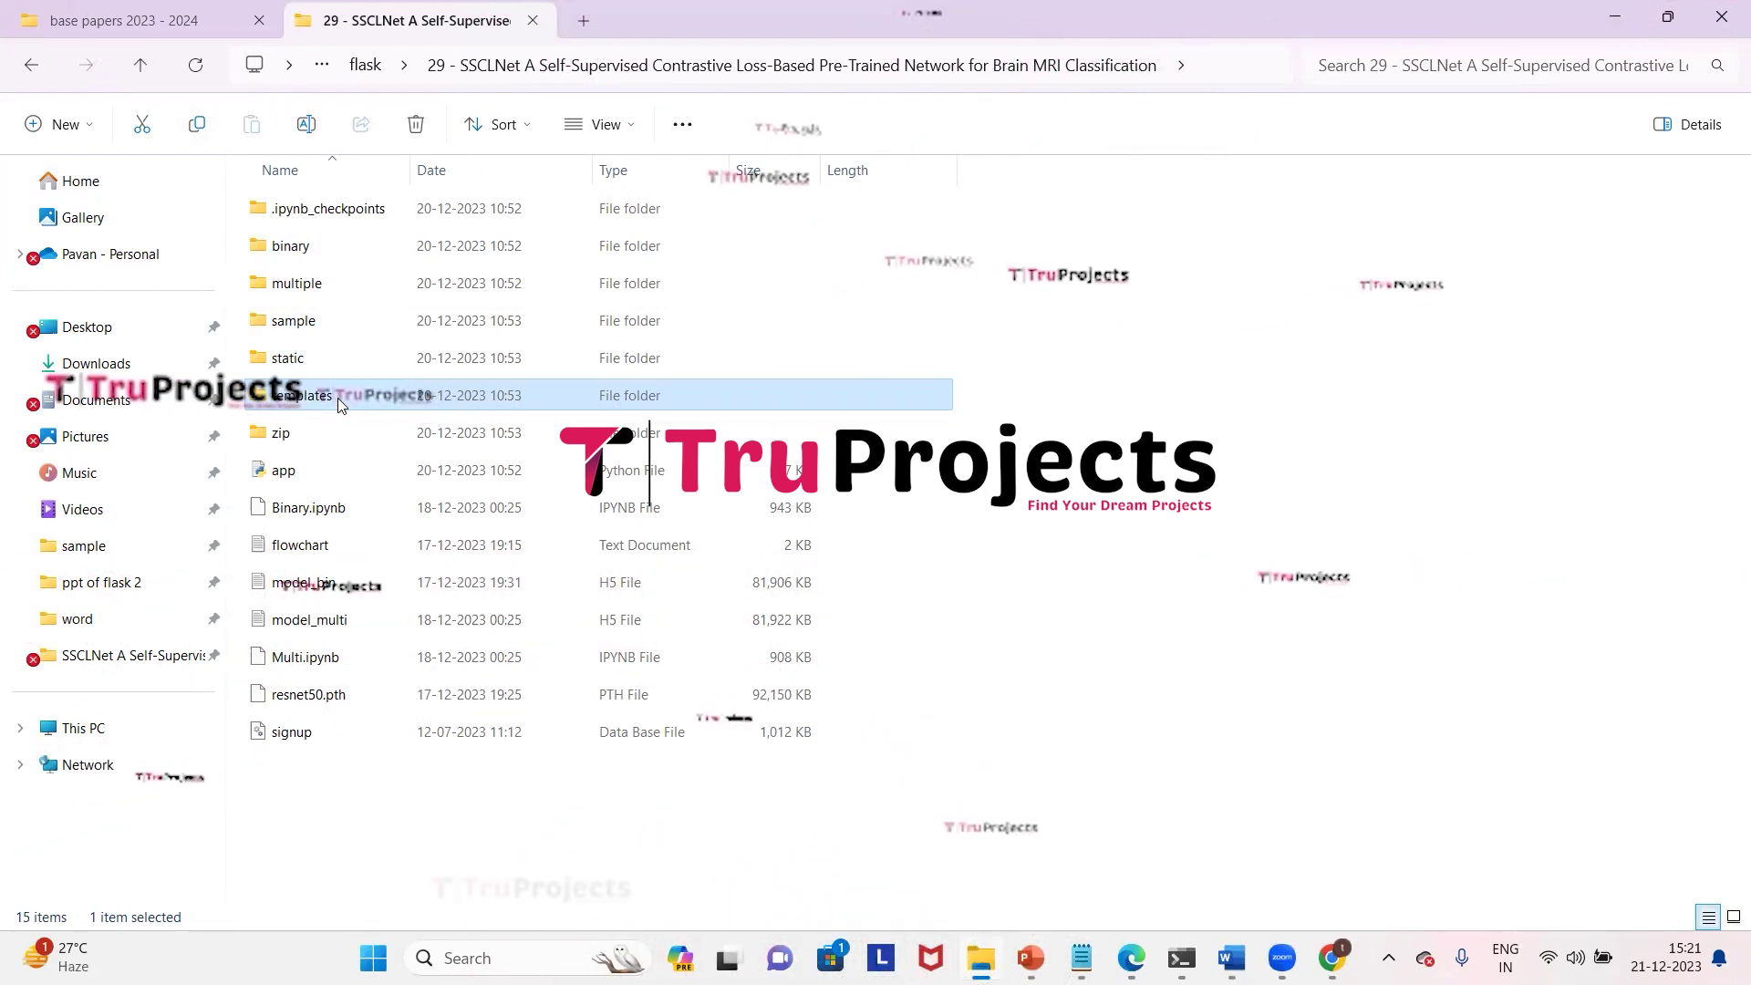
pyautogui.click(330, 470)
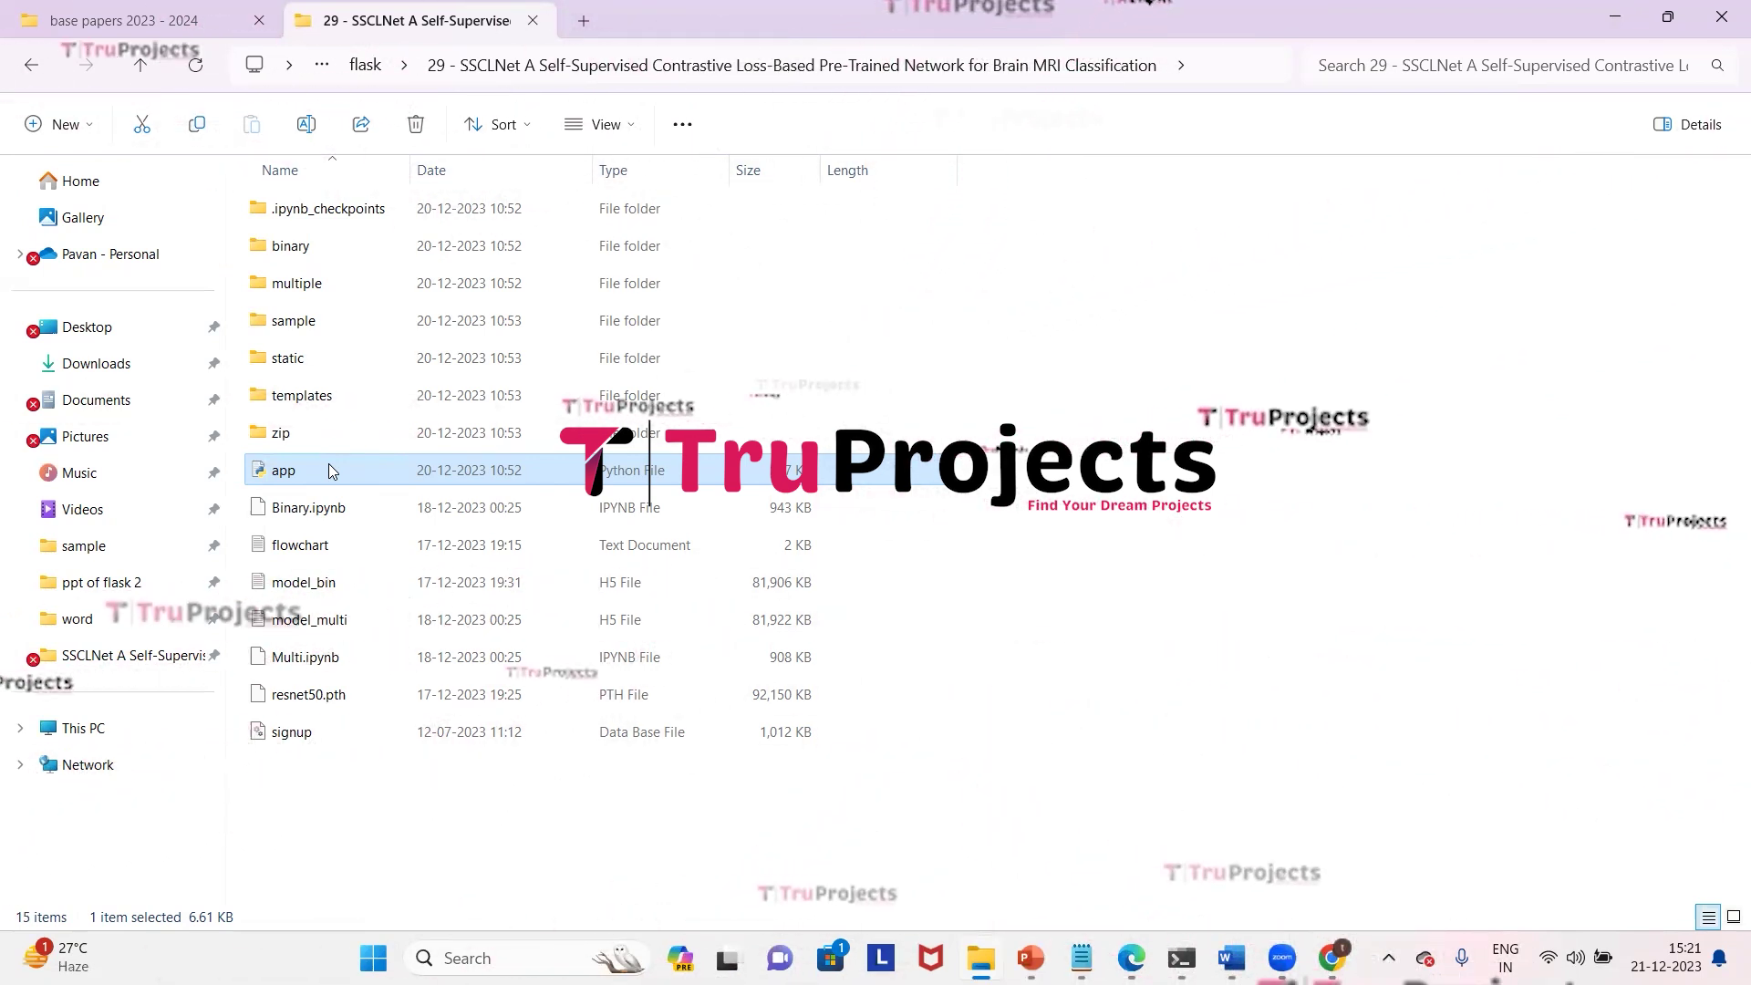
pyautogui.click(301, 583)
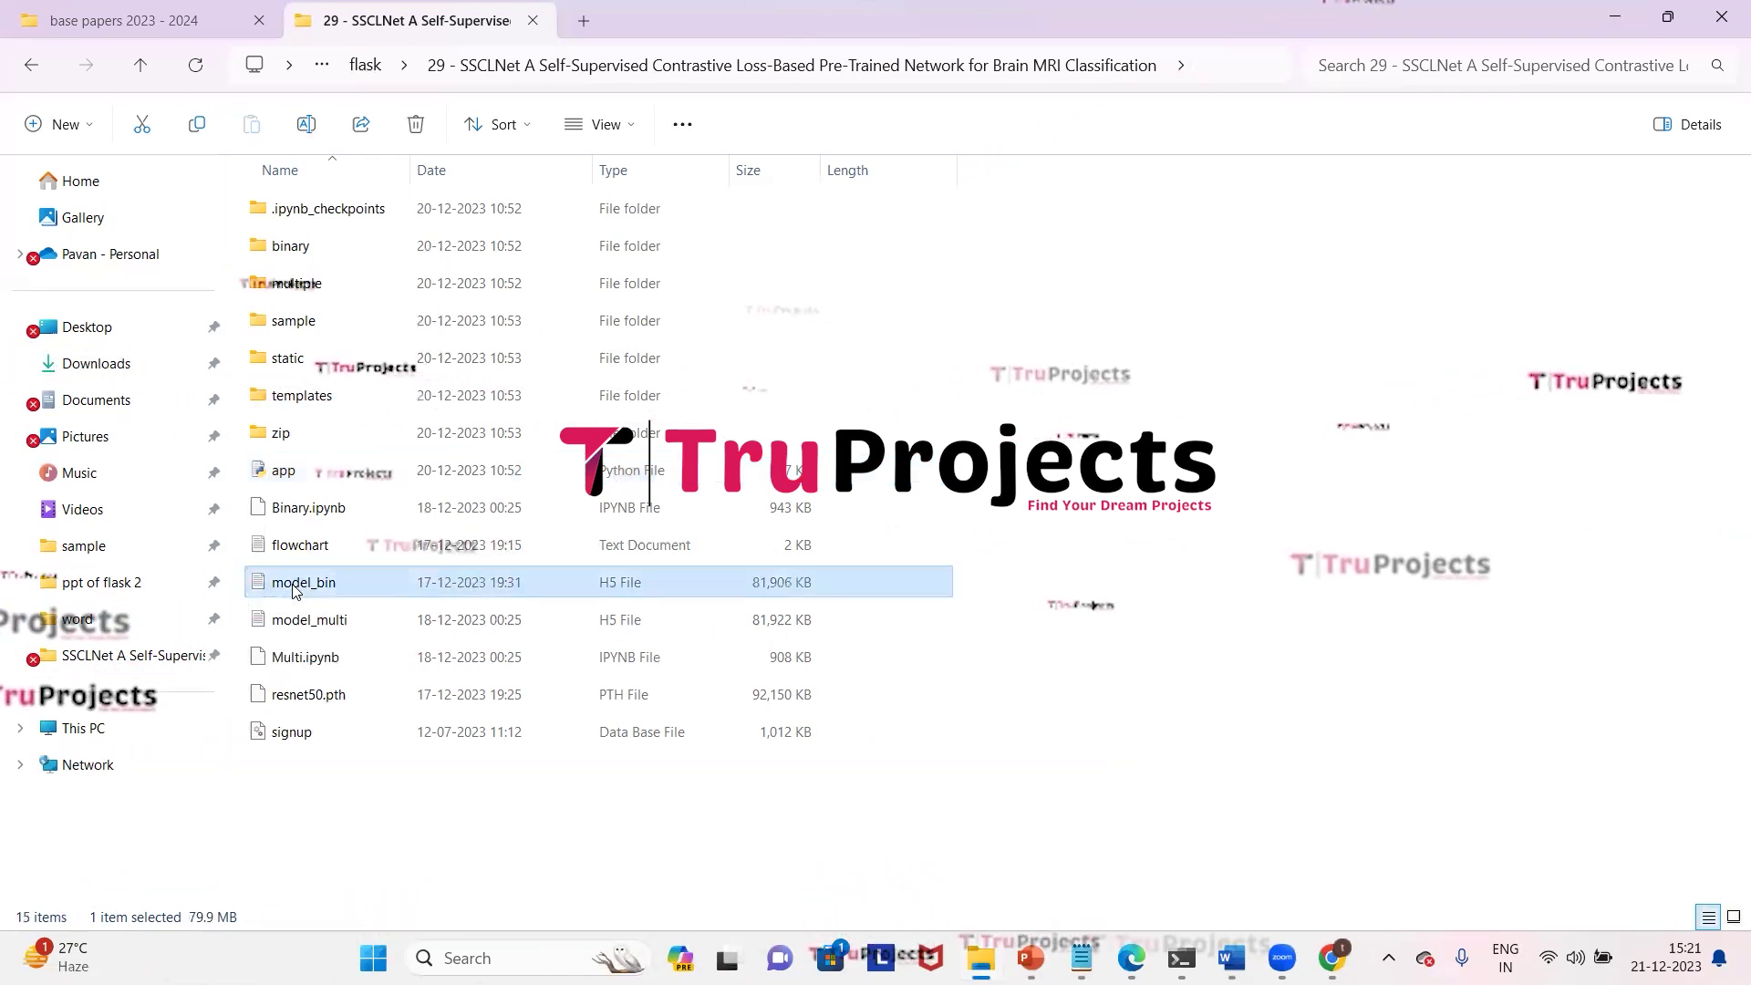
pyautogui.click(294, 619)
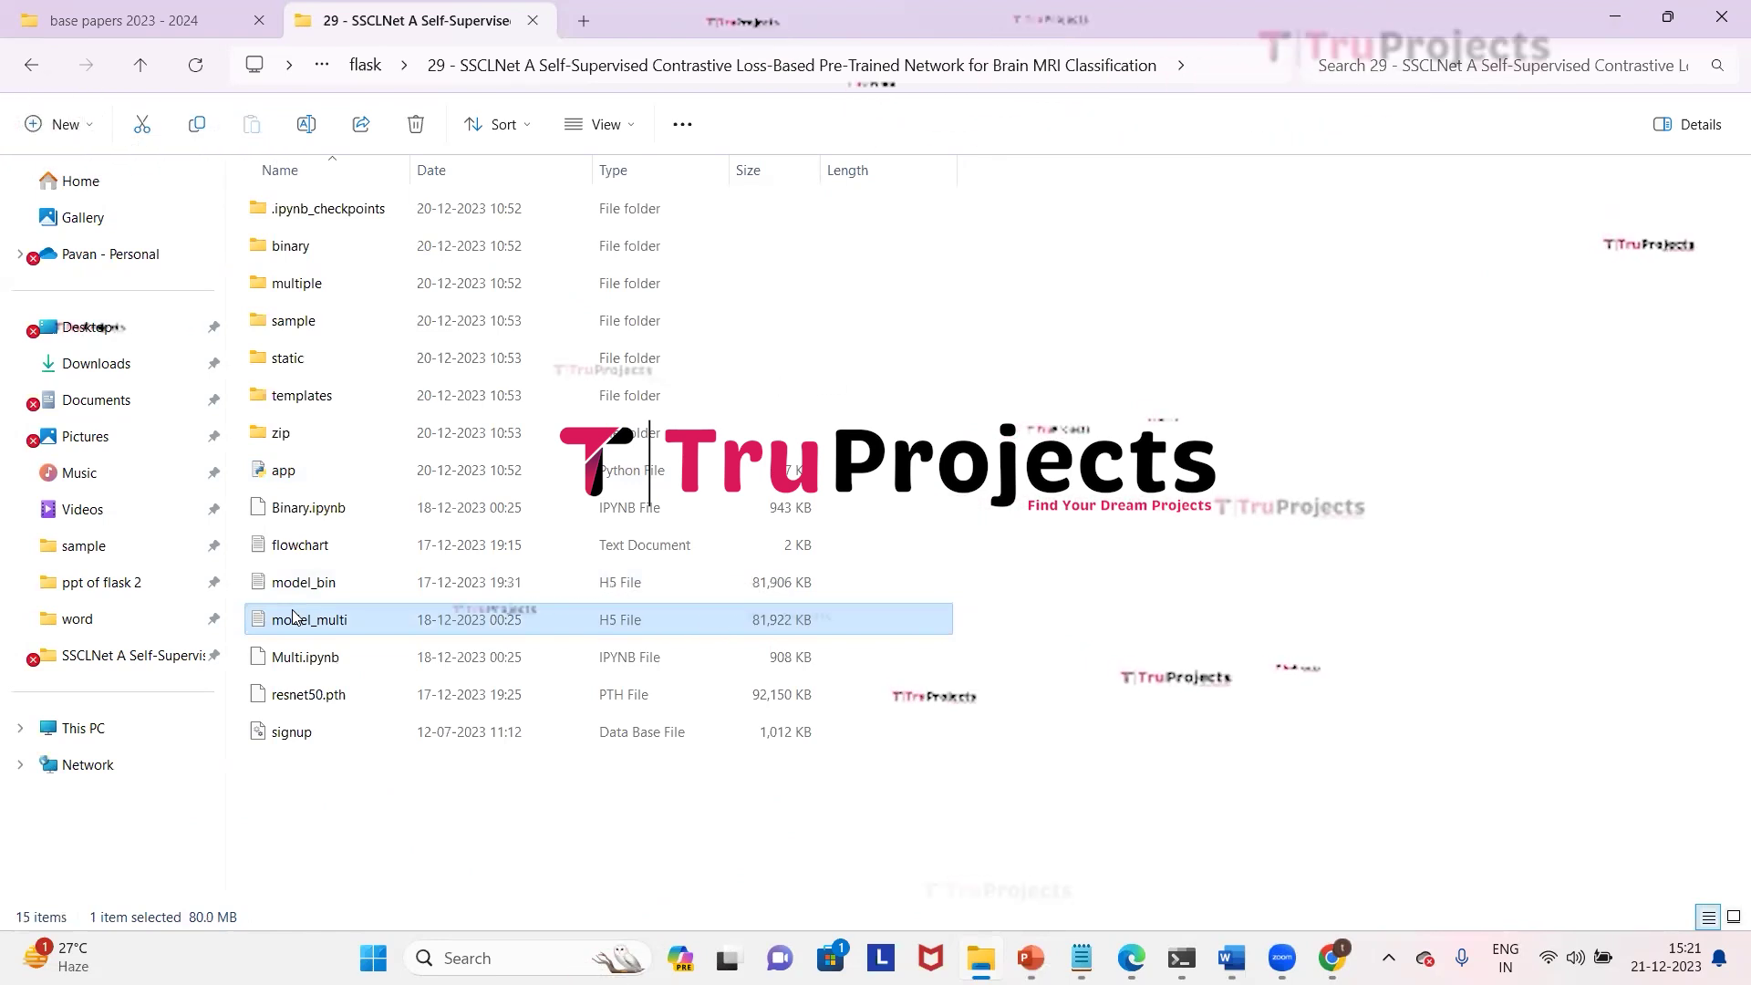
pyautogui.click(331, 510)
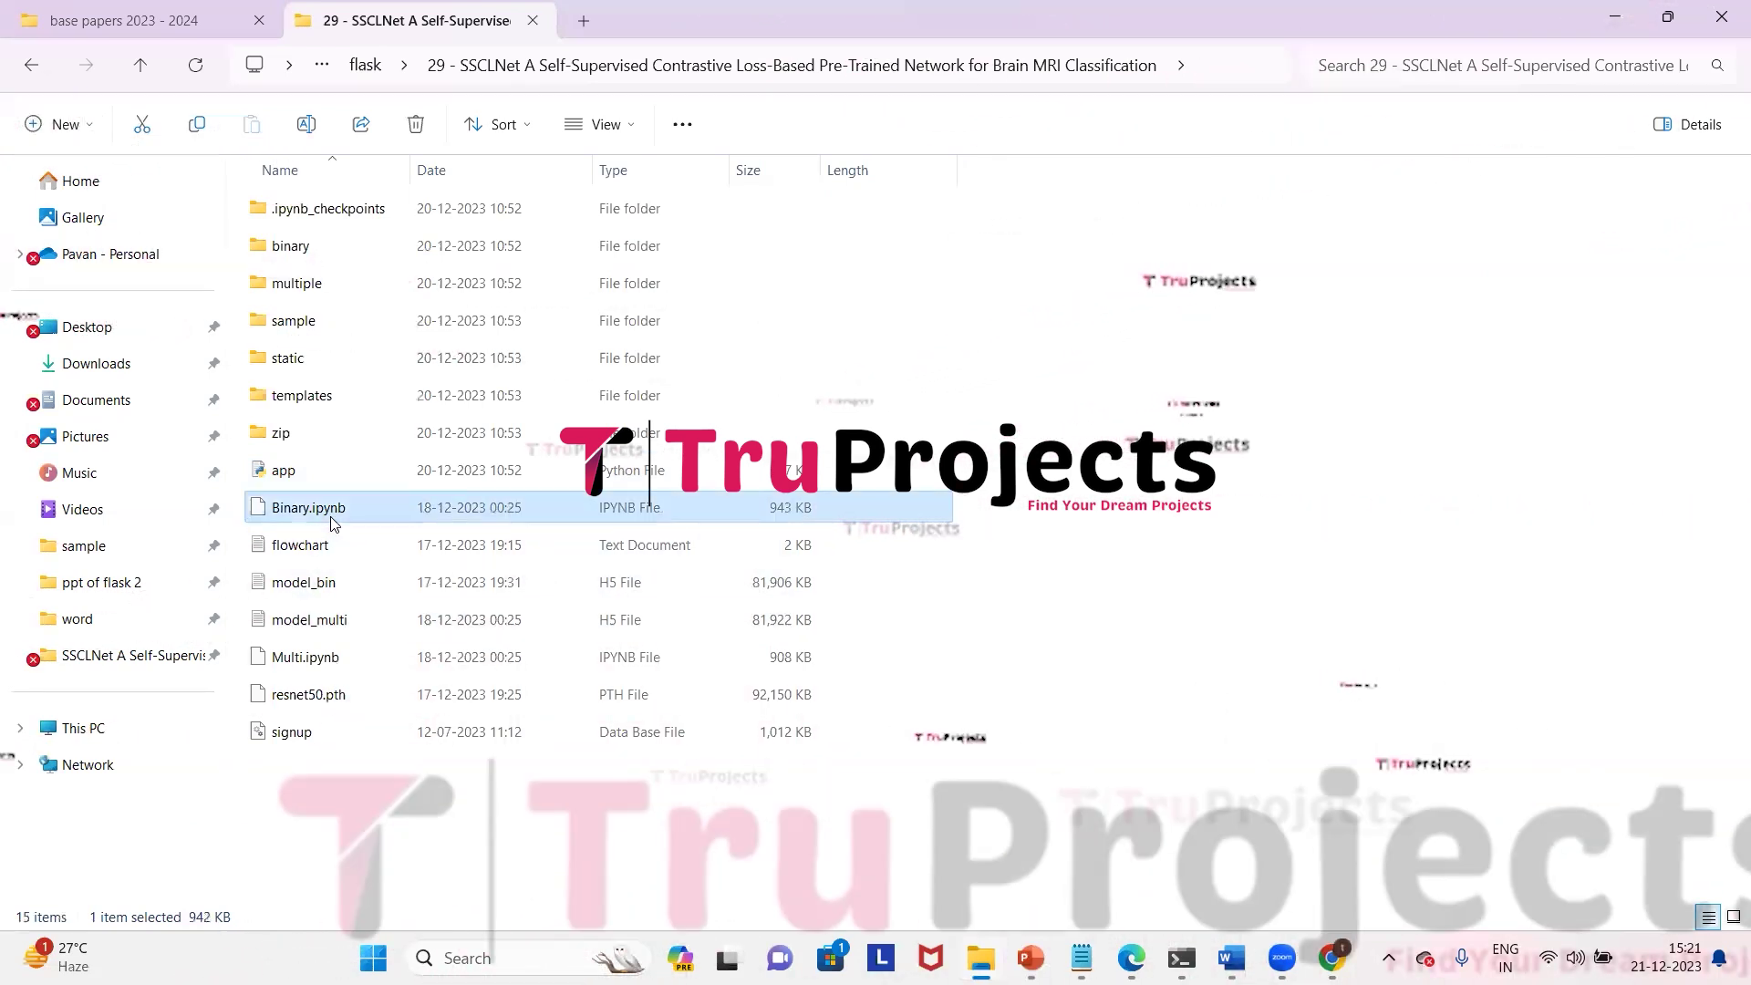
pyautogui.click(321, 669)
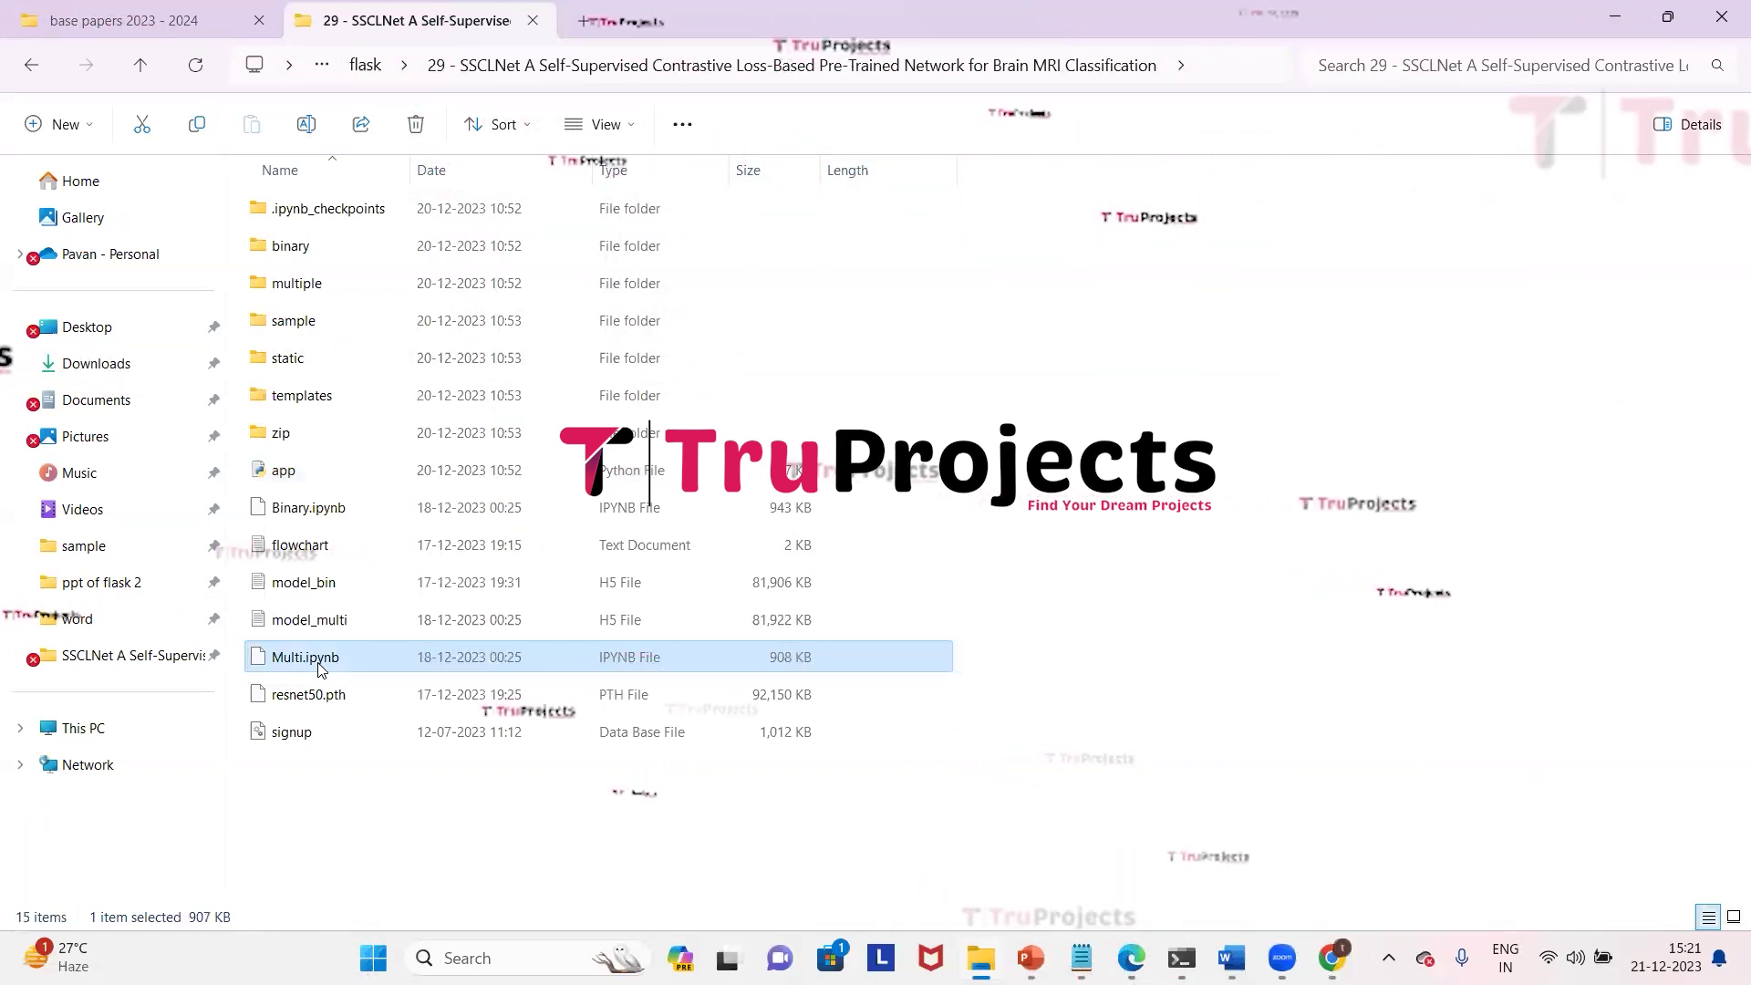
pyautogui.click(331, 730)
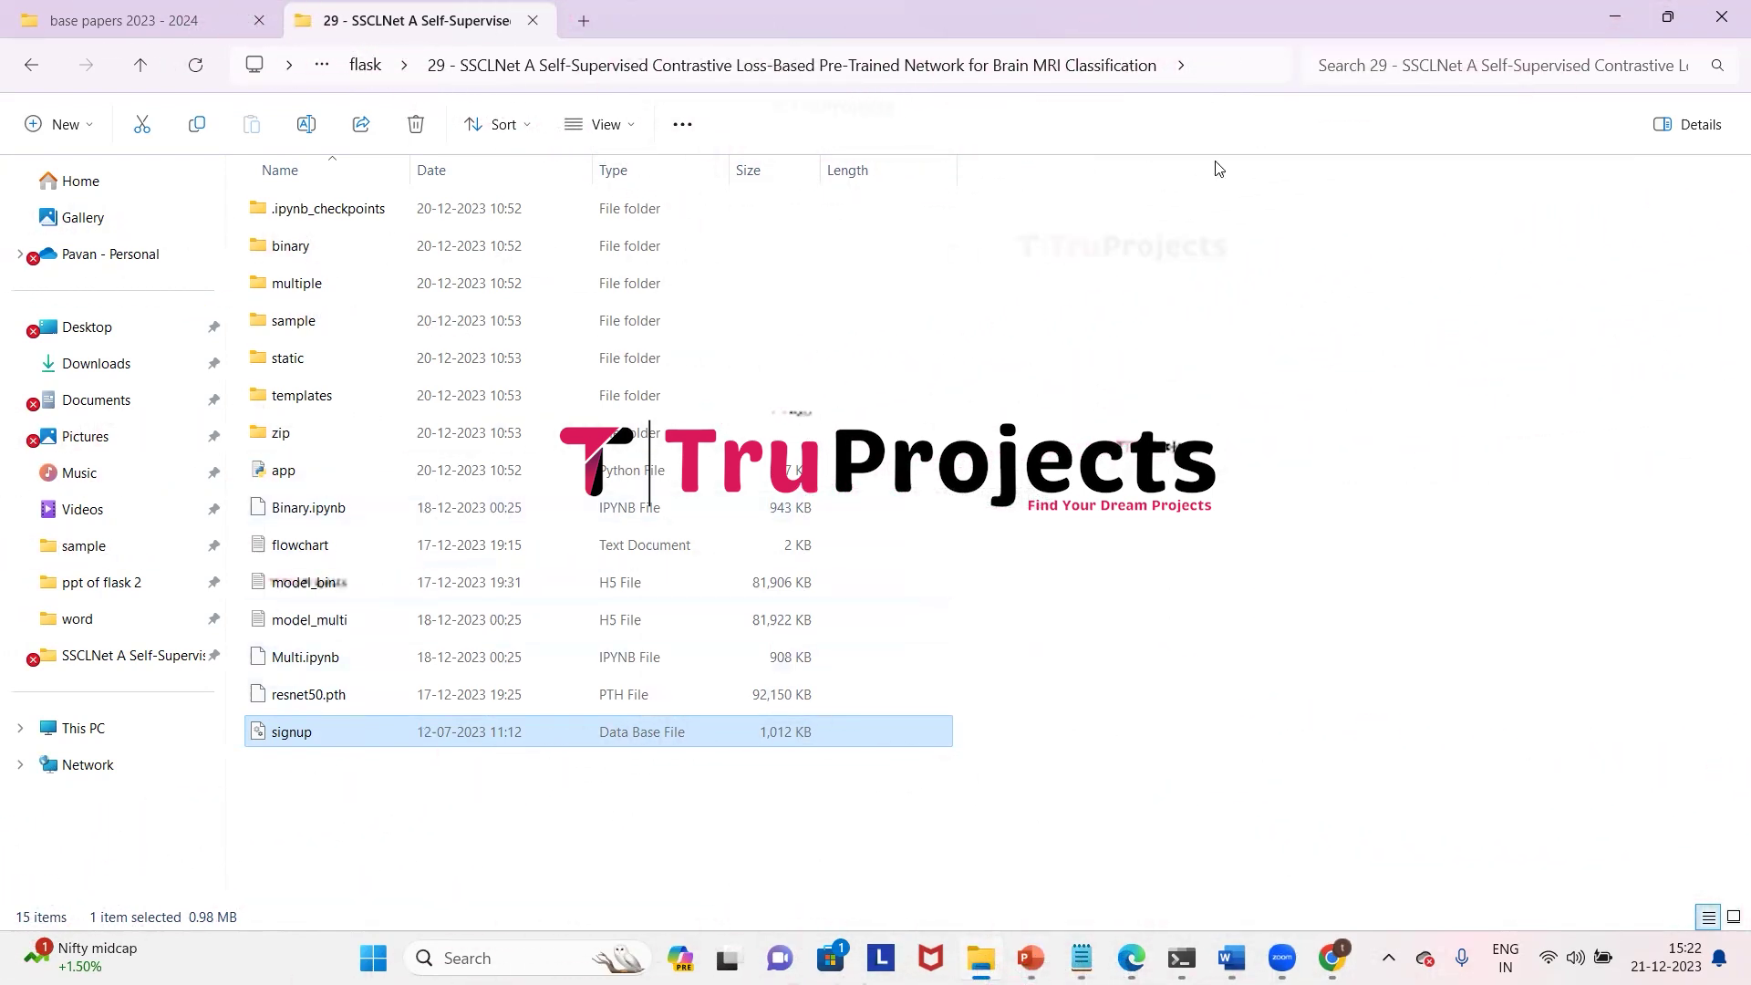
# Step: Show the full '29 - SSCLNet' project folder path in Explorer's address bar
pyautogui.click(1275, 87)
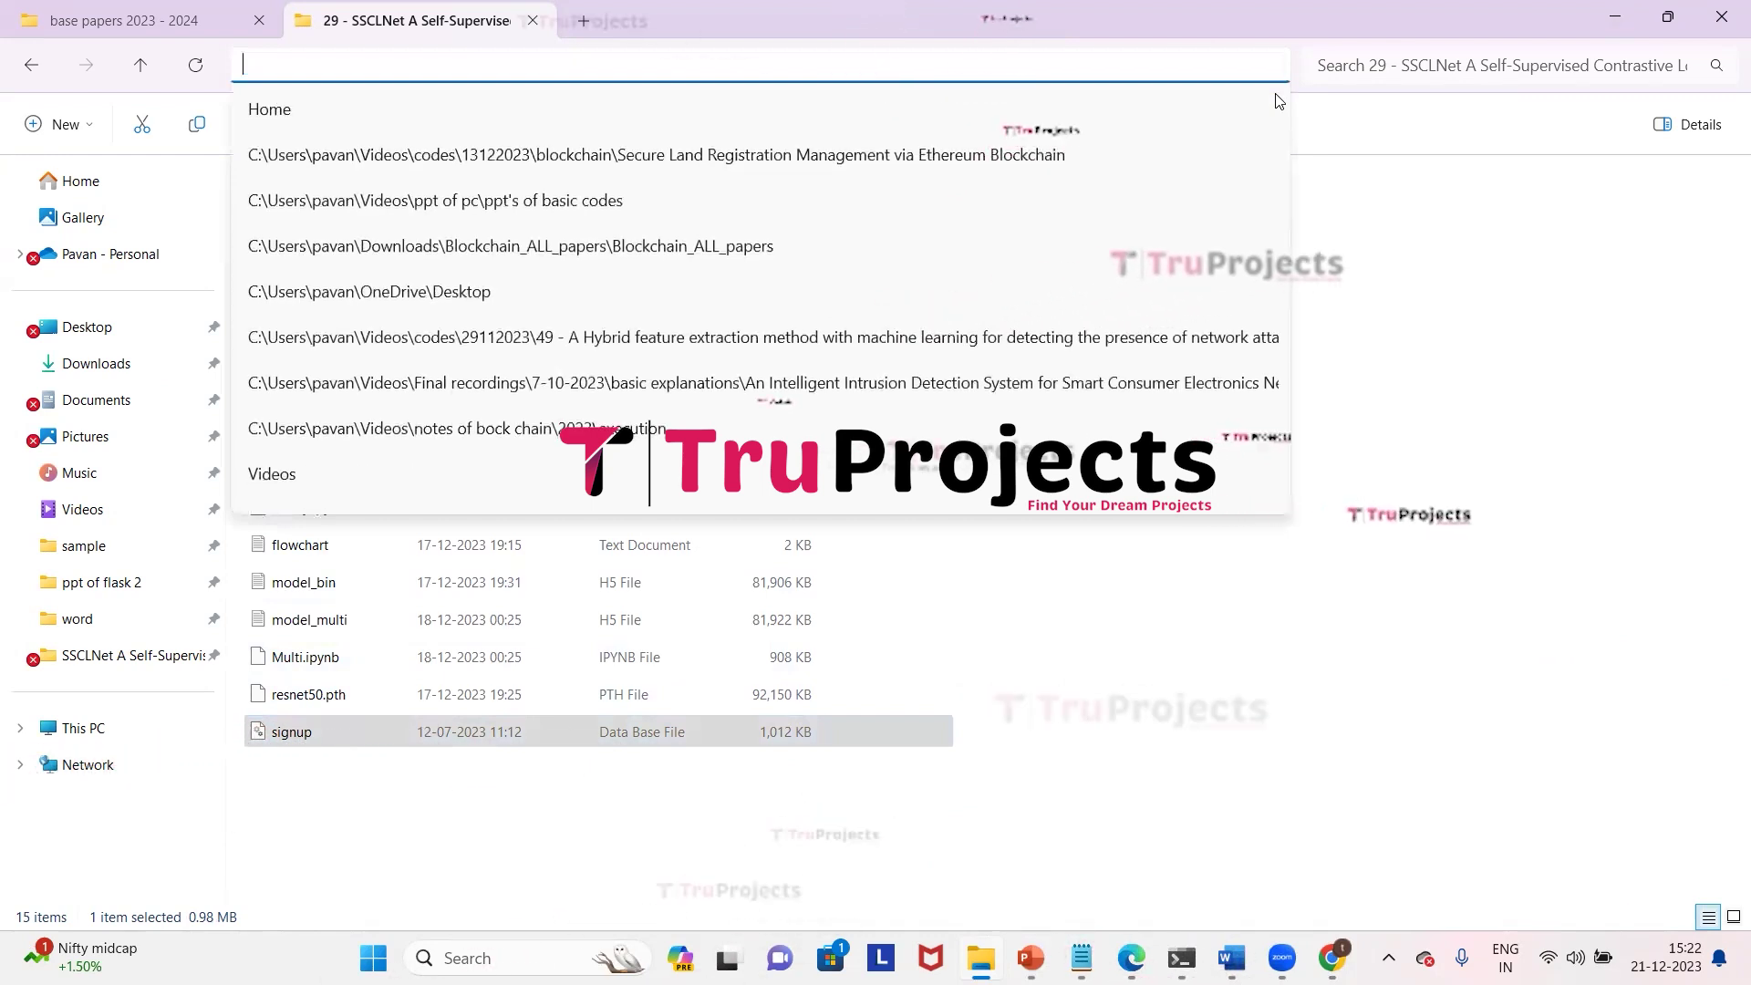
pyautogui.click(1492, 262)
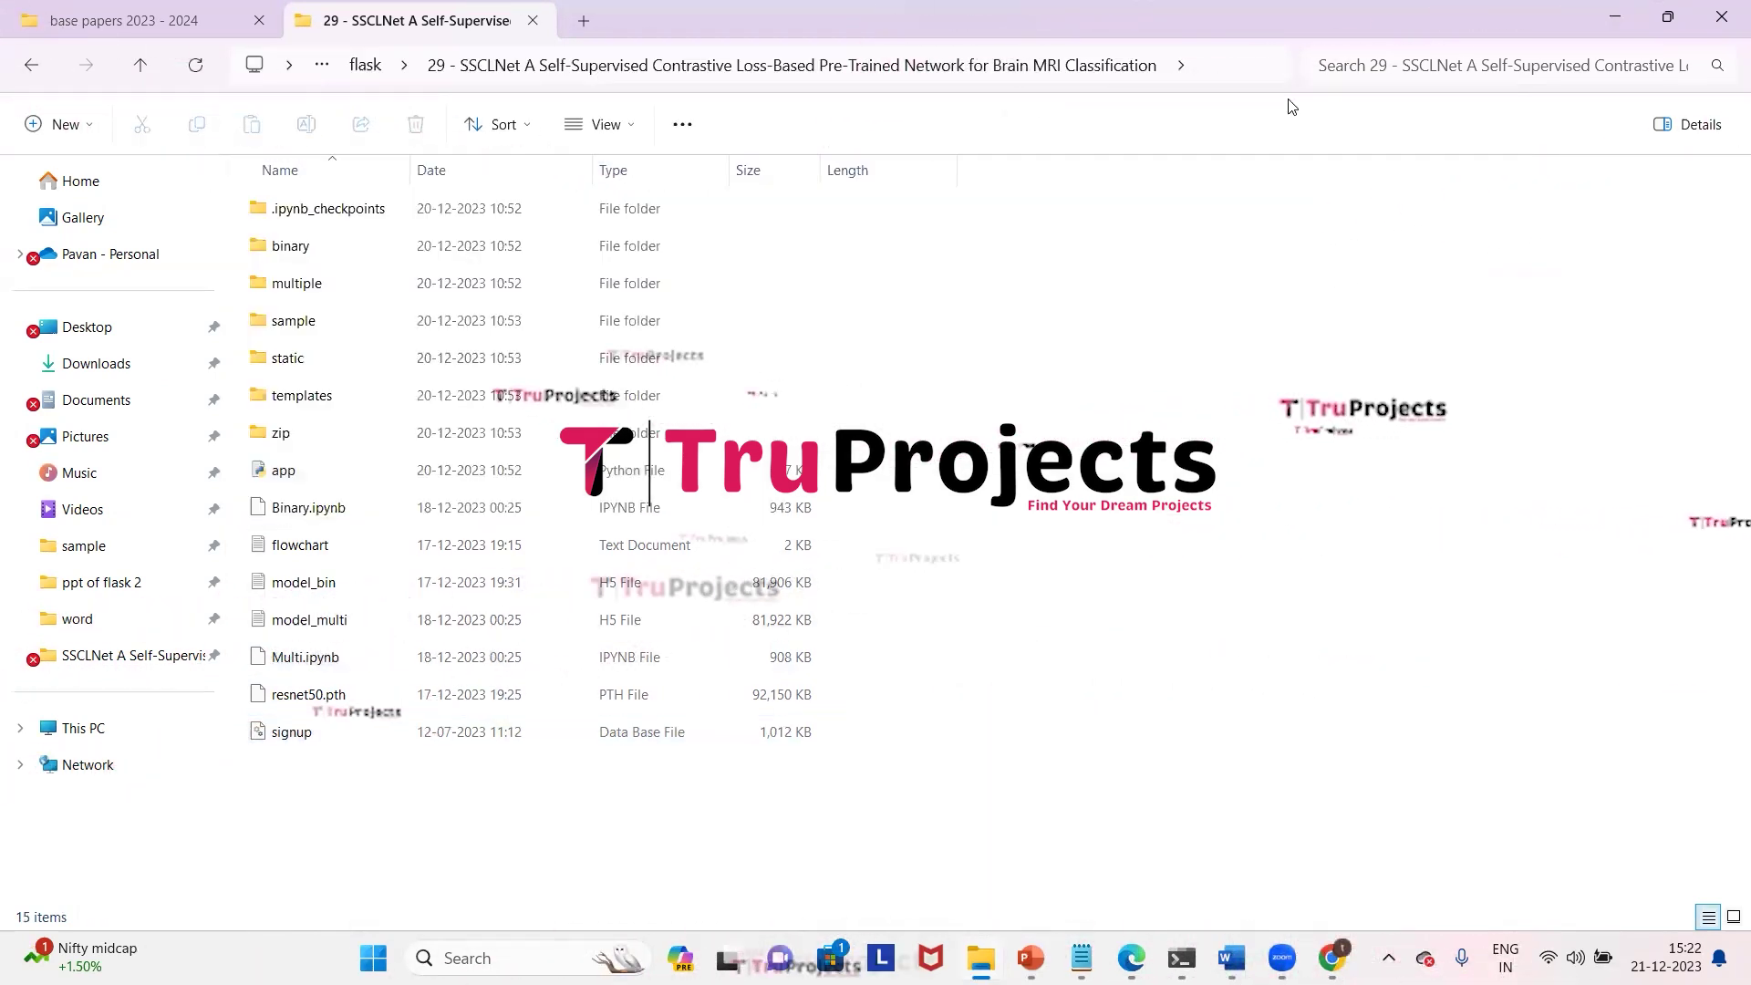
pyautogui.press('F4')
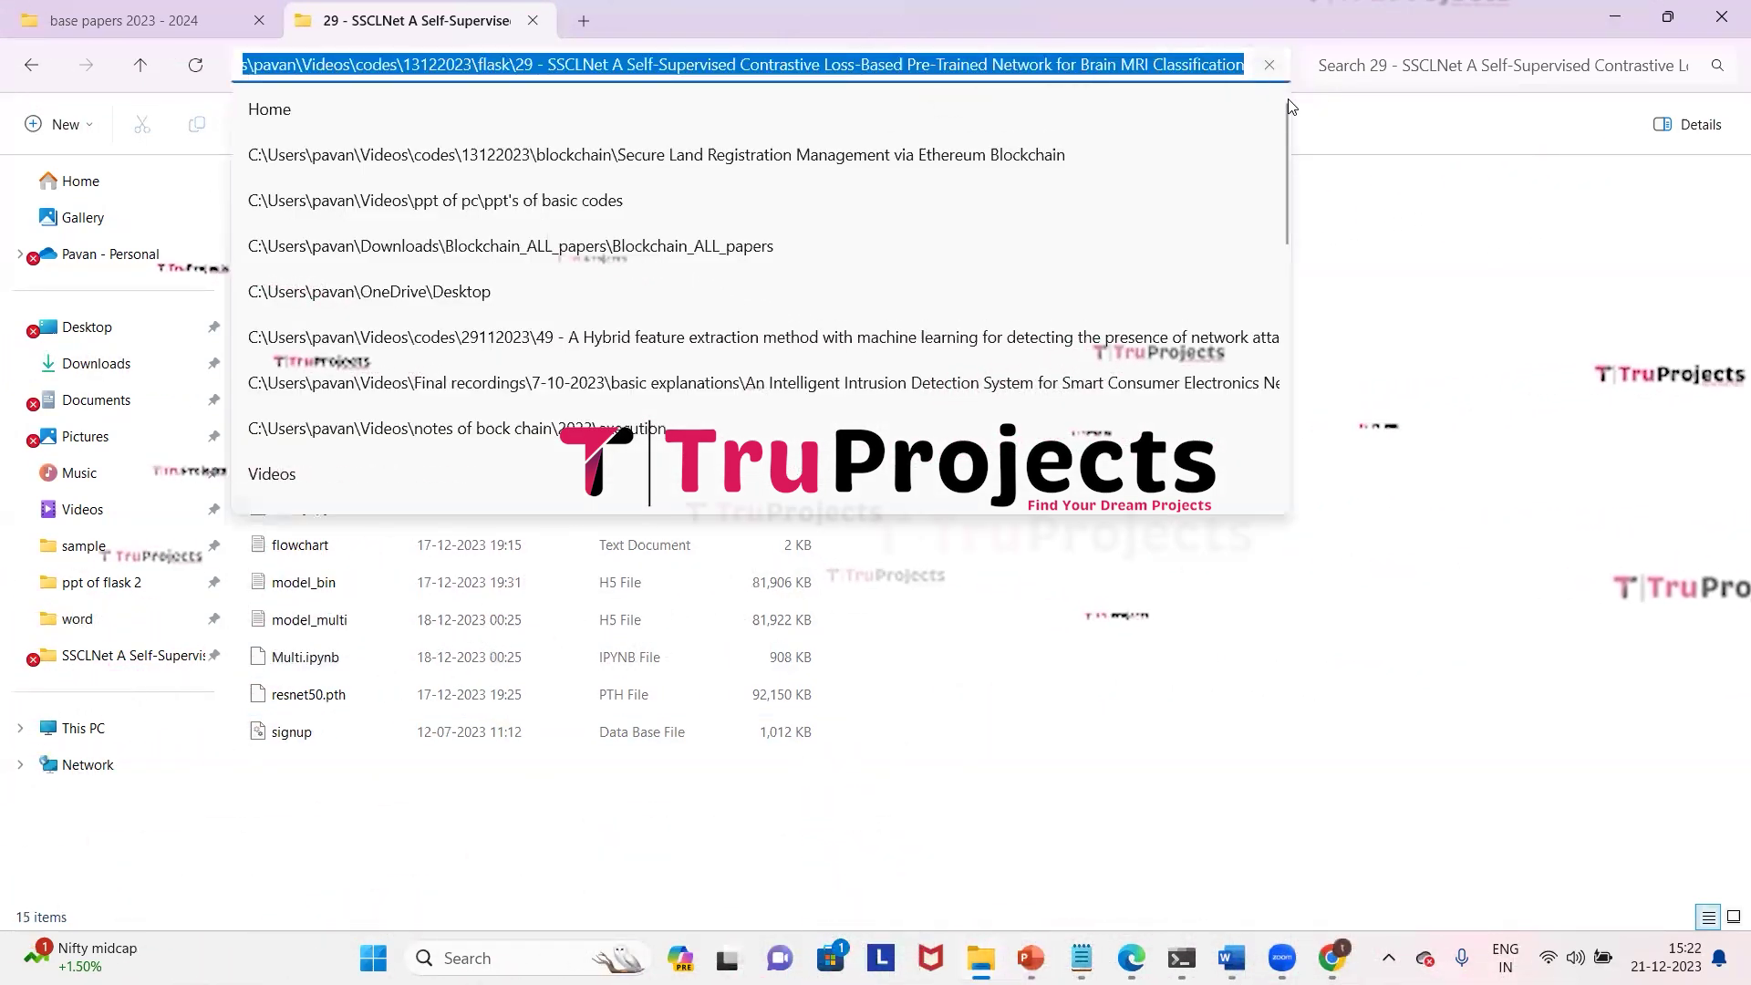
pyautogui.press('Escape')
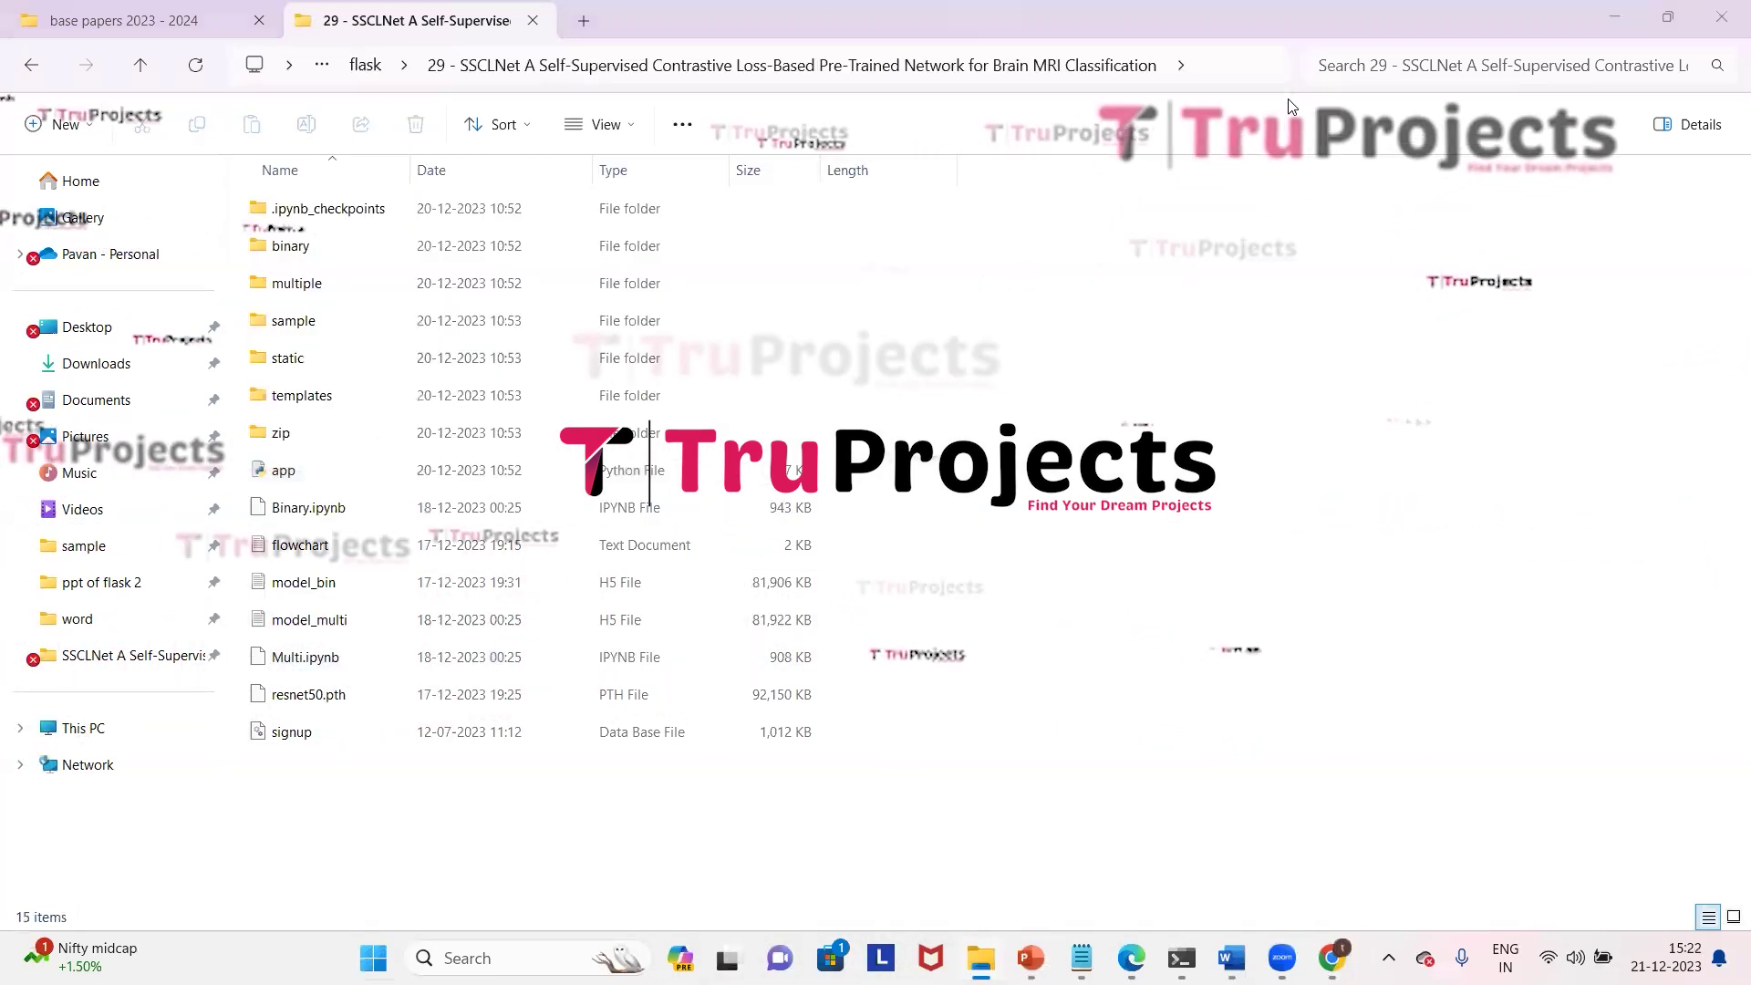
# Step: Launch Anaconda Prompt and cd into the '29 - SSCLNet' project folder under flask
pyautogui.press('super+s')
pyautogui.write('a')
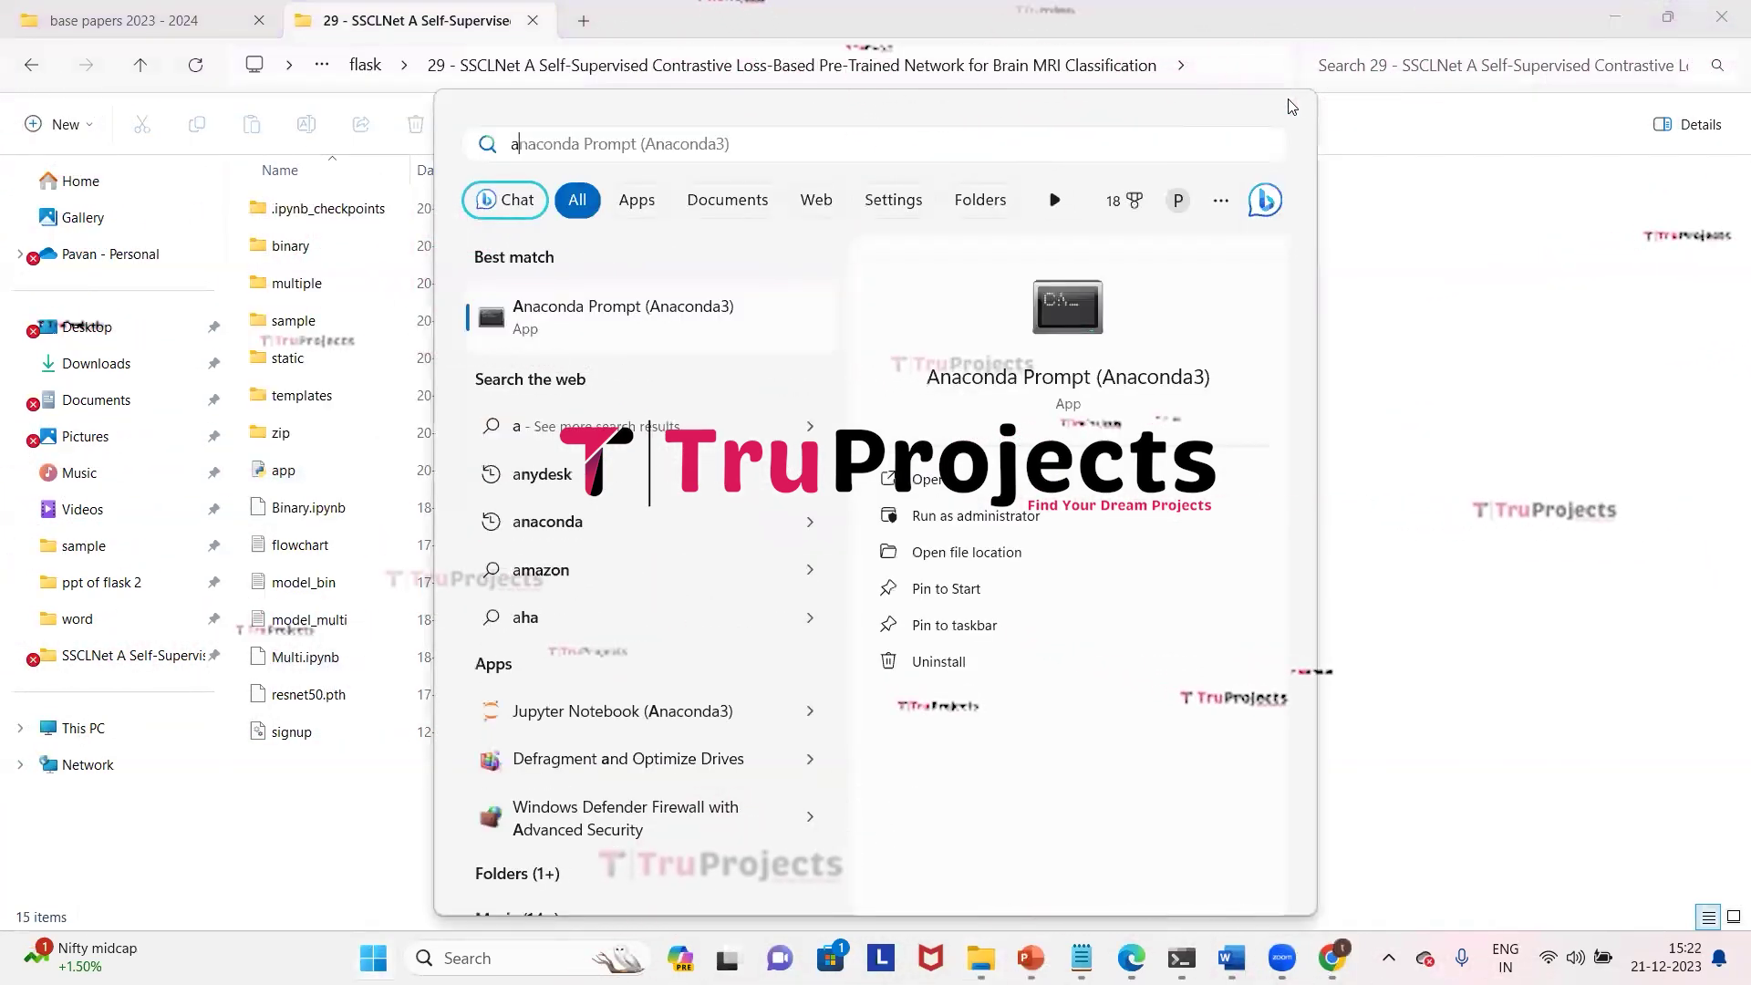
pyautogui.press('Return')
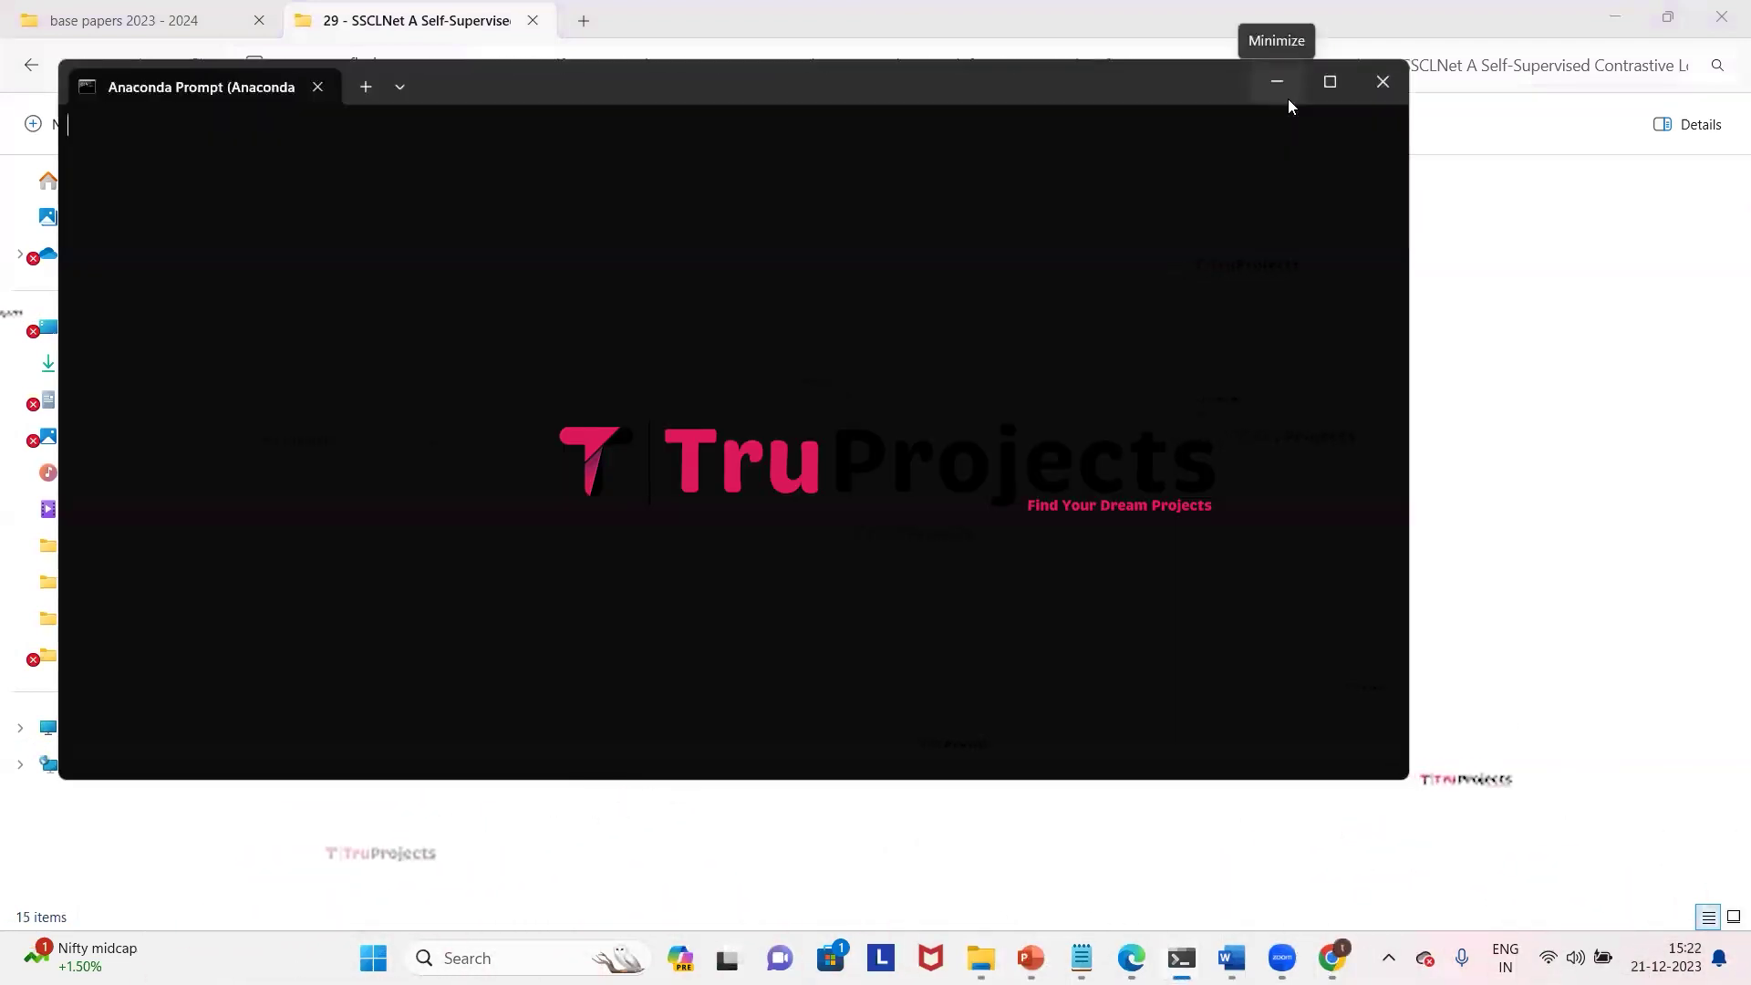
pyautogui.write('c')
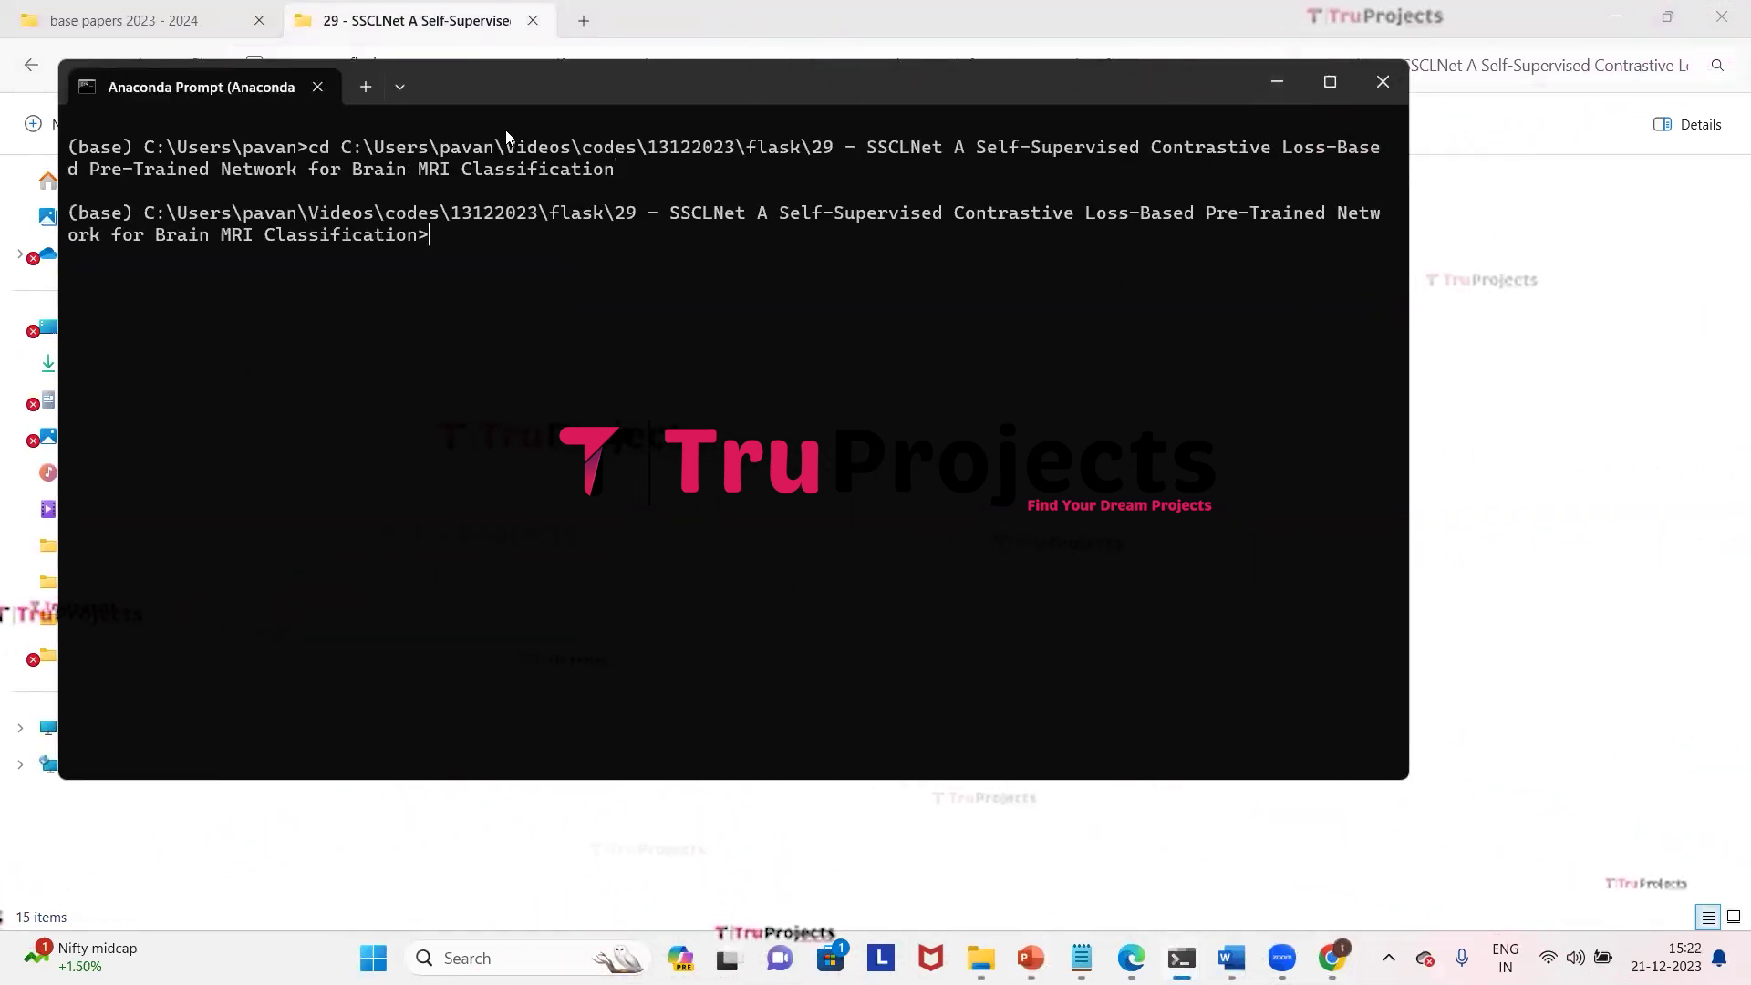
pyautogui.moveTo(159, 209); pyautogui.dragTo(406, 243)
pyautogui.click(445, 246)
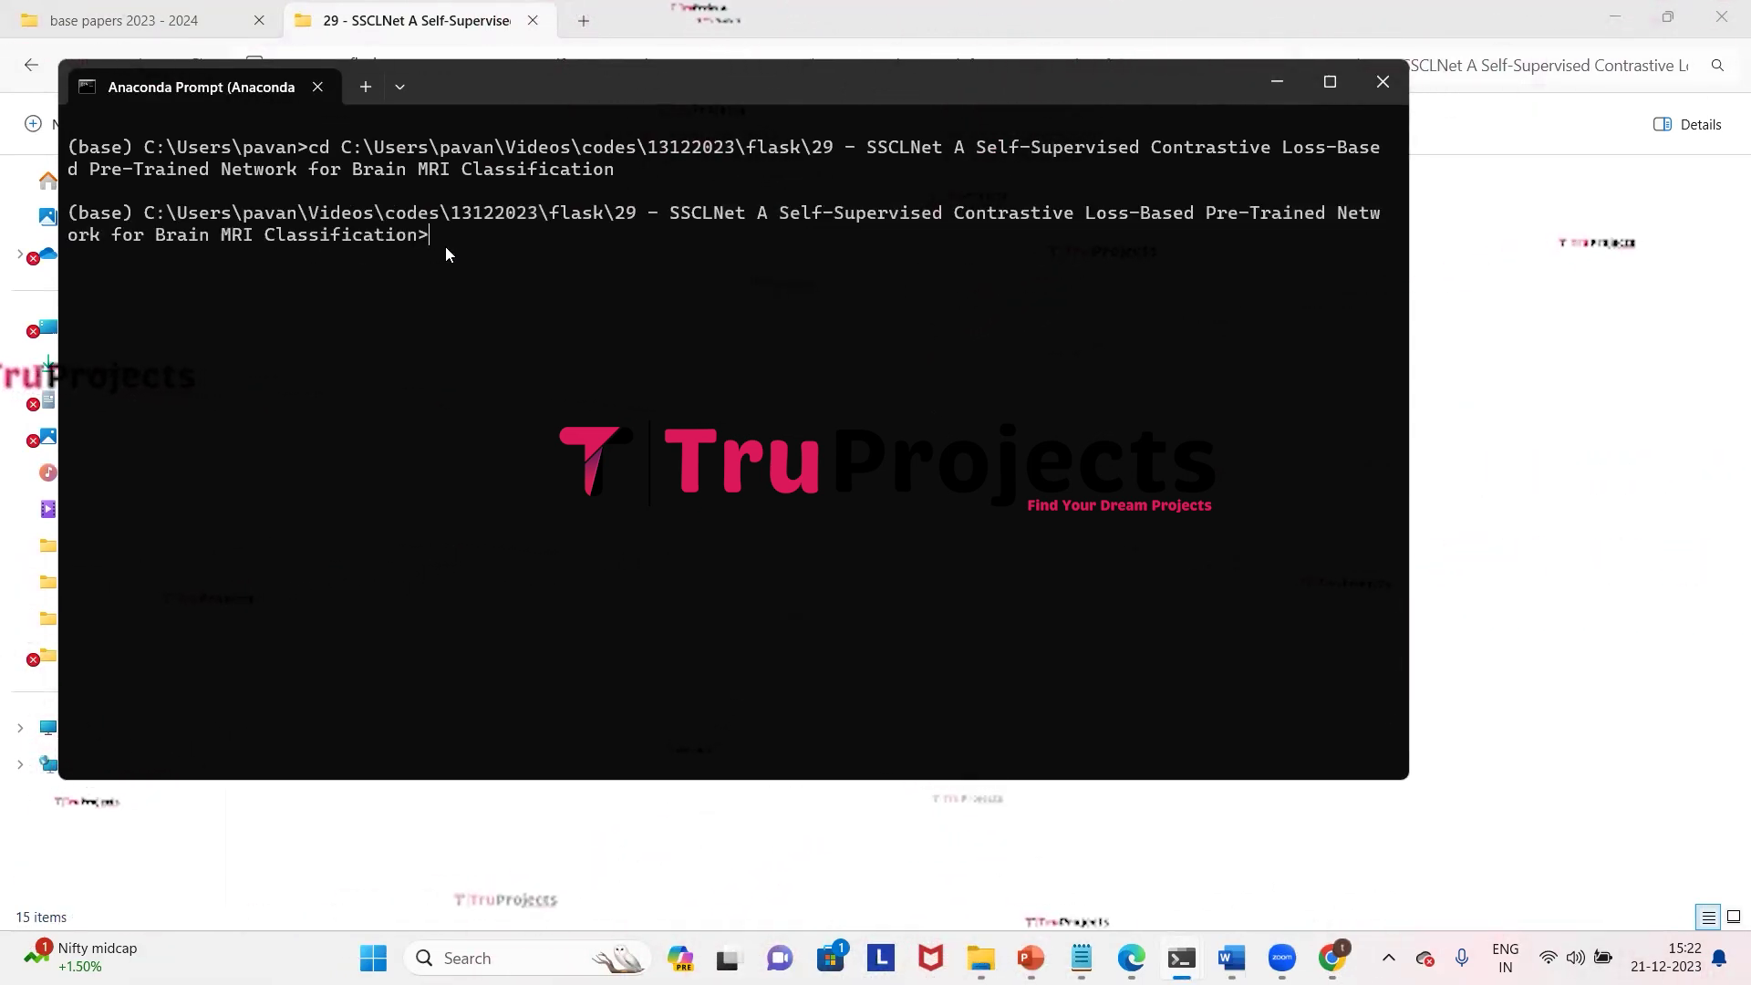
pyautogui.write('pytho')
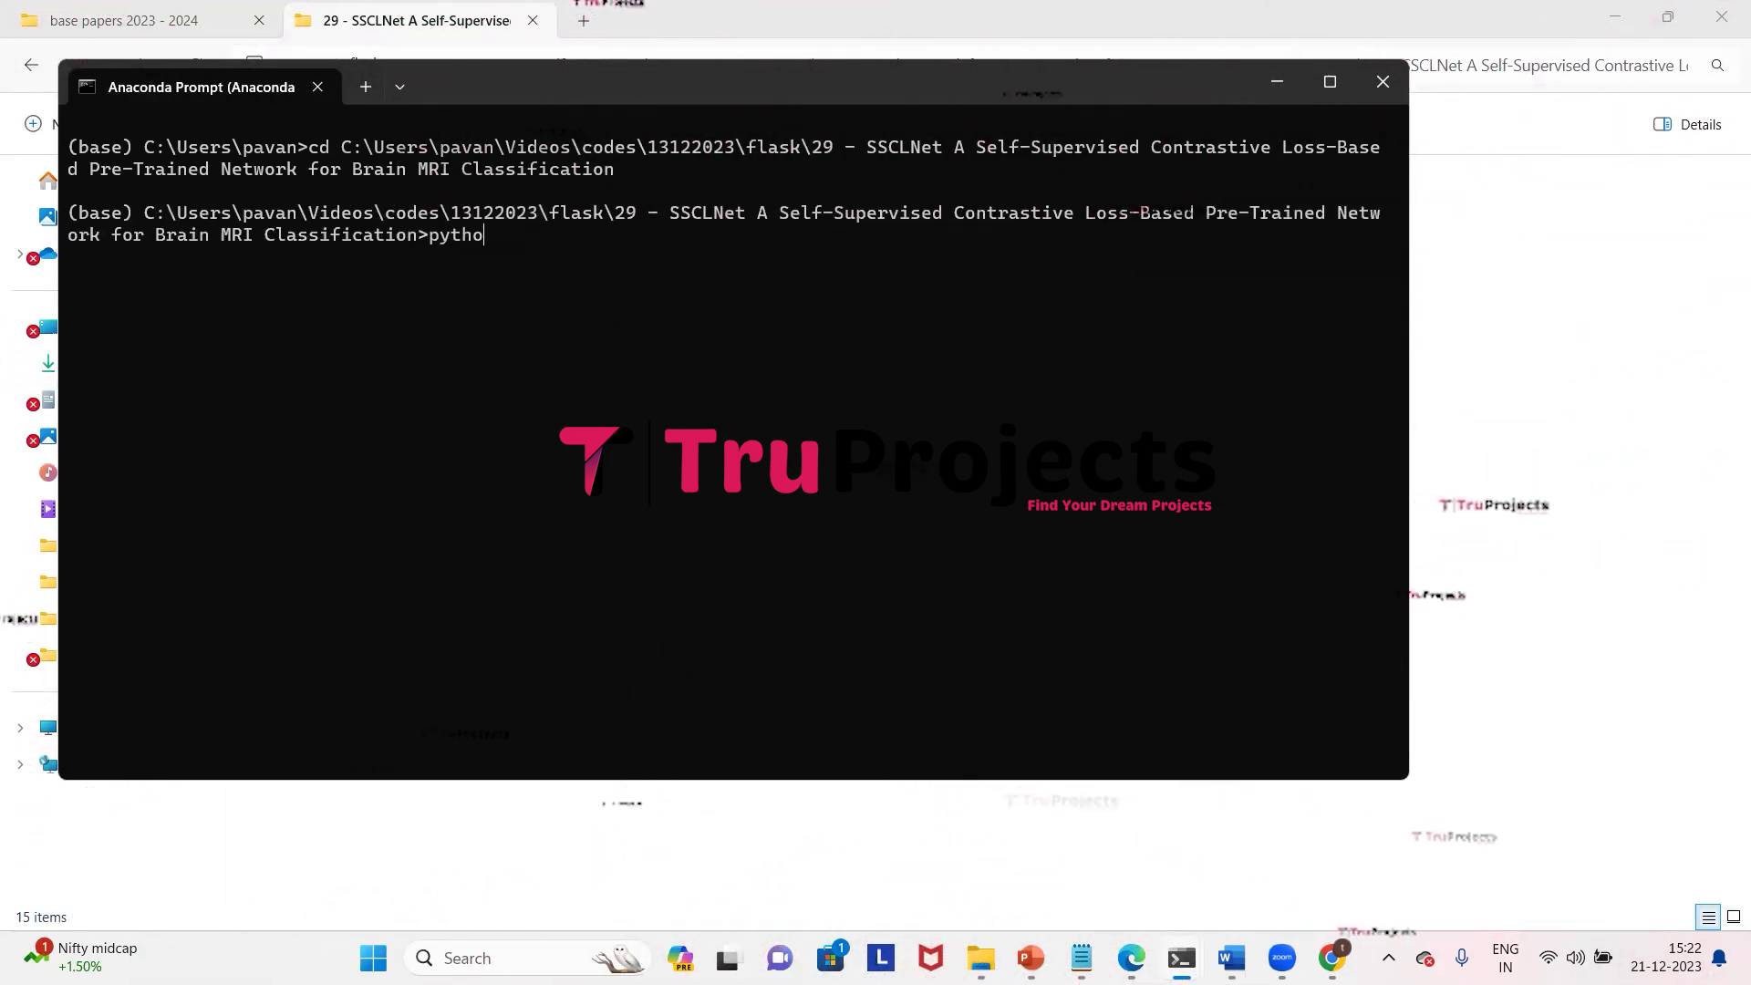
pyautogui.write('n app.')
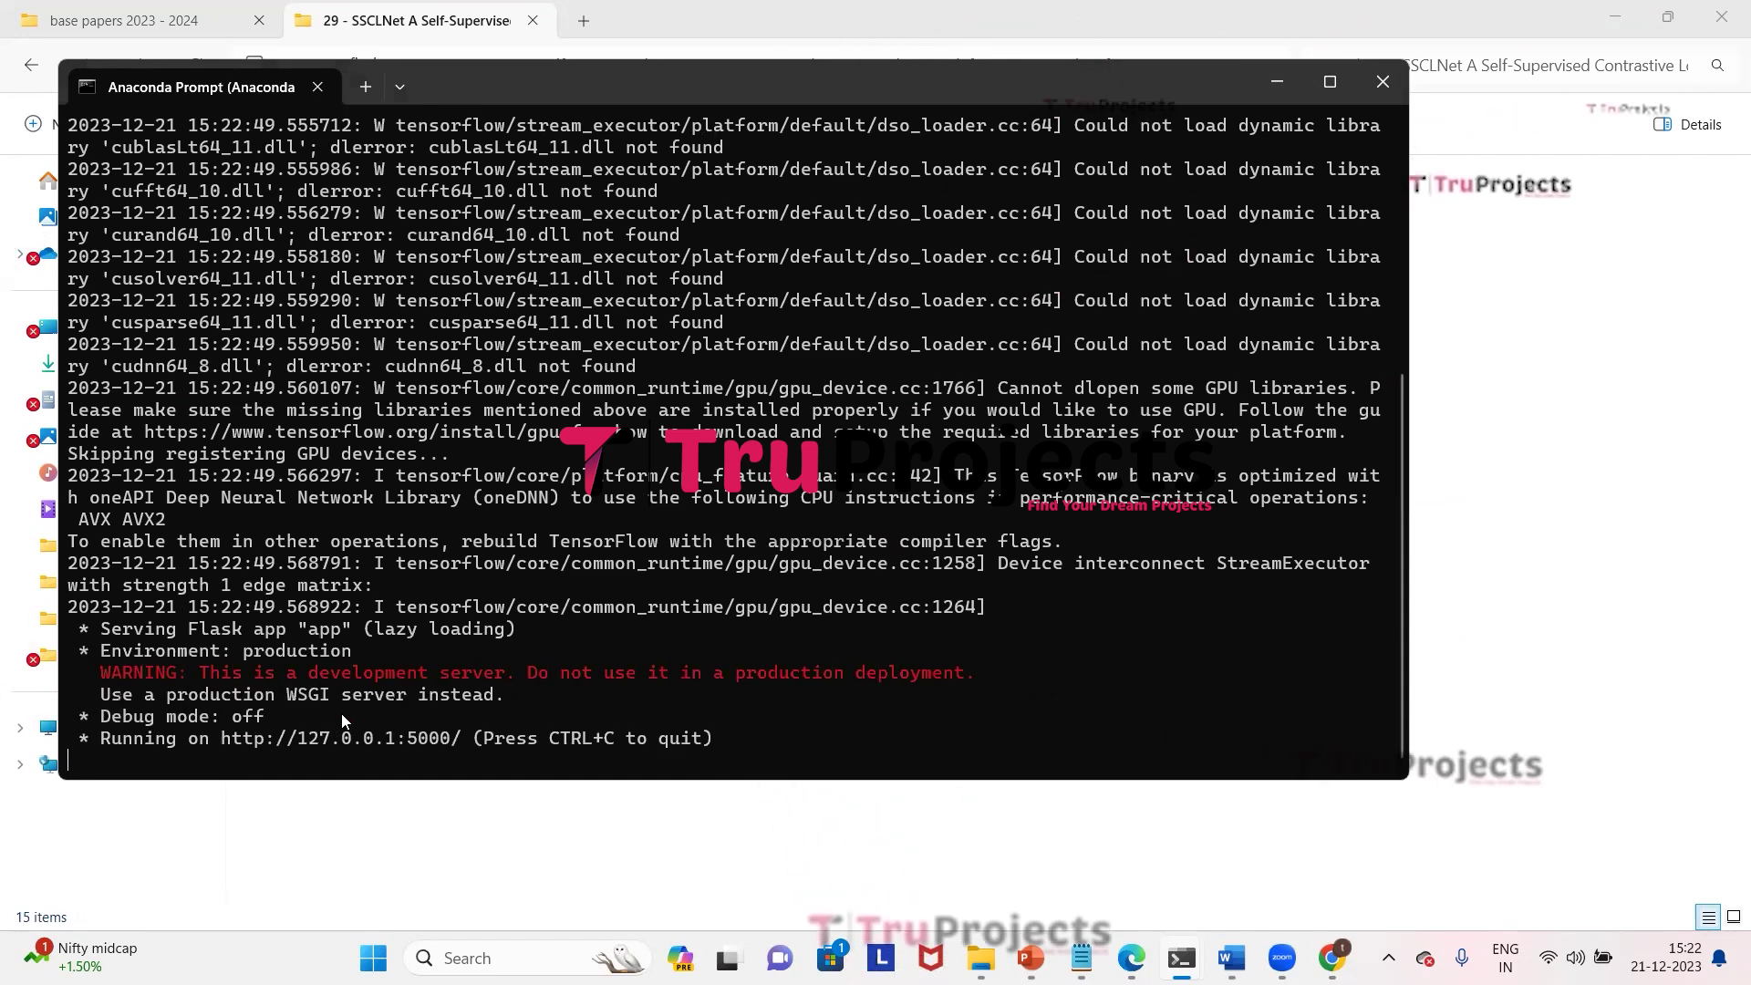
pyautogui.moveTo(297, 737); pyautogui.dragTo(345, 737)
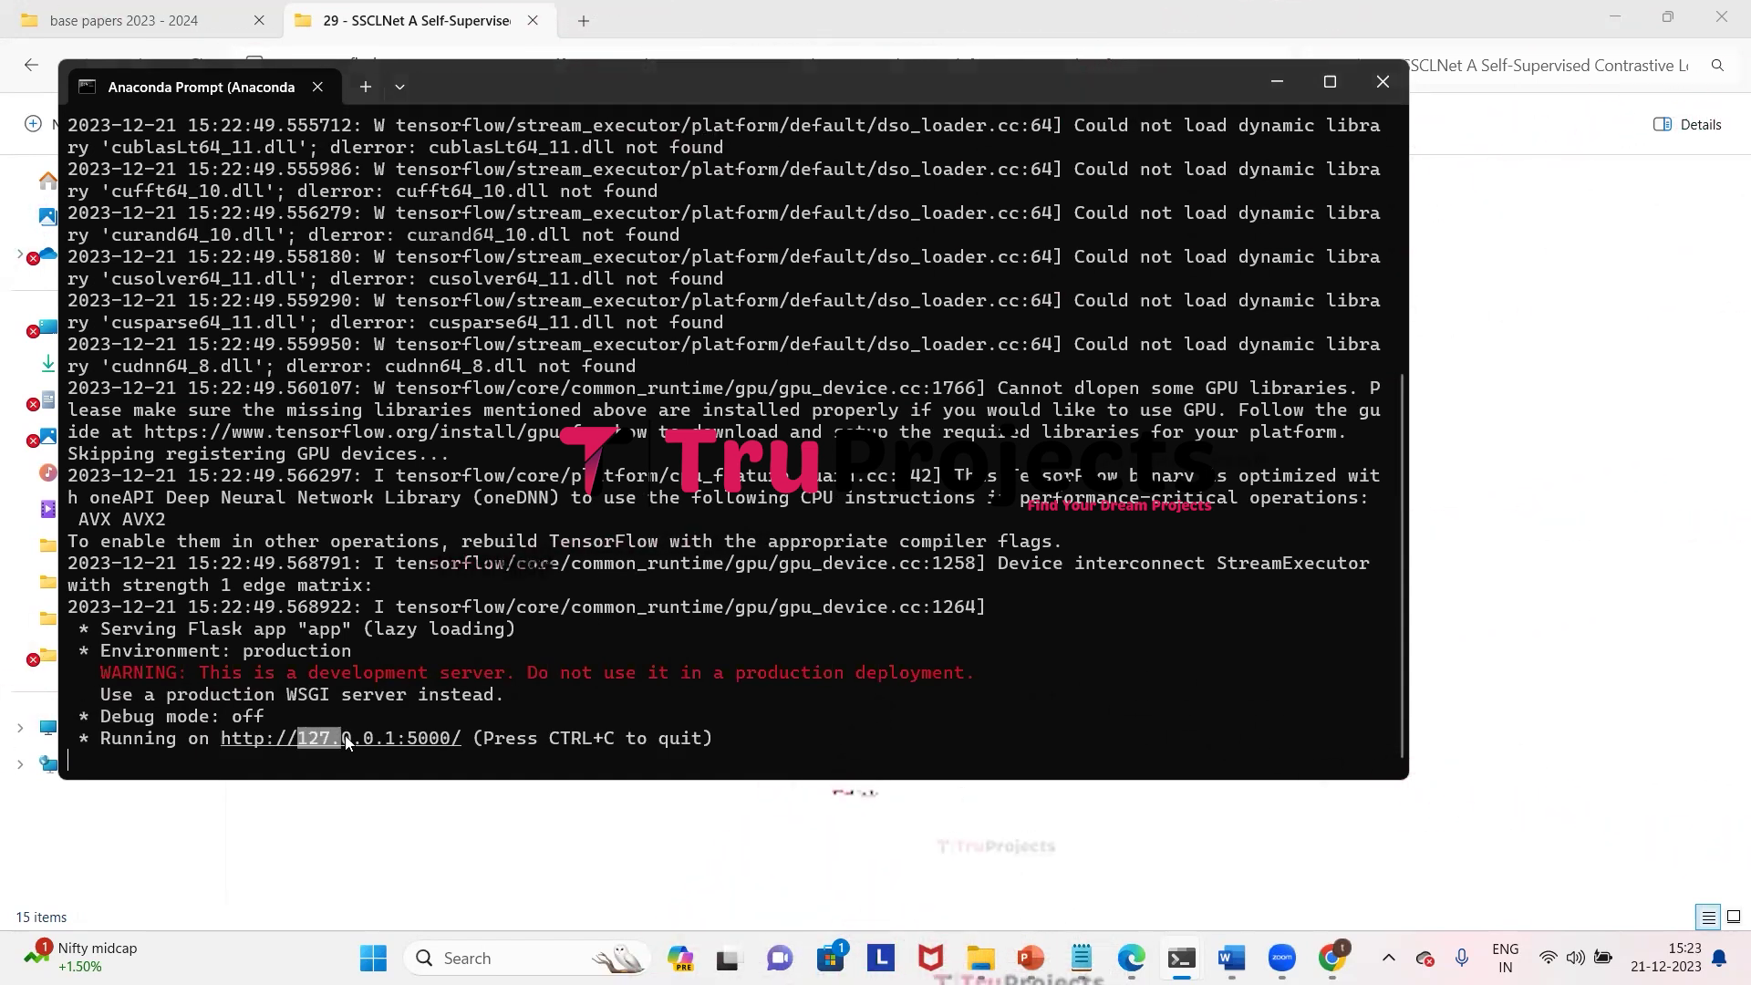
pyautogui.doubleClick(422, 738)
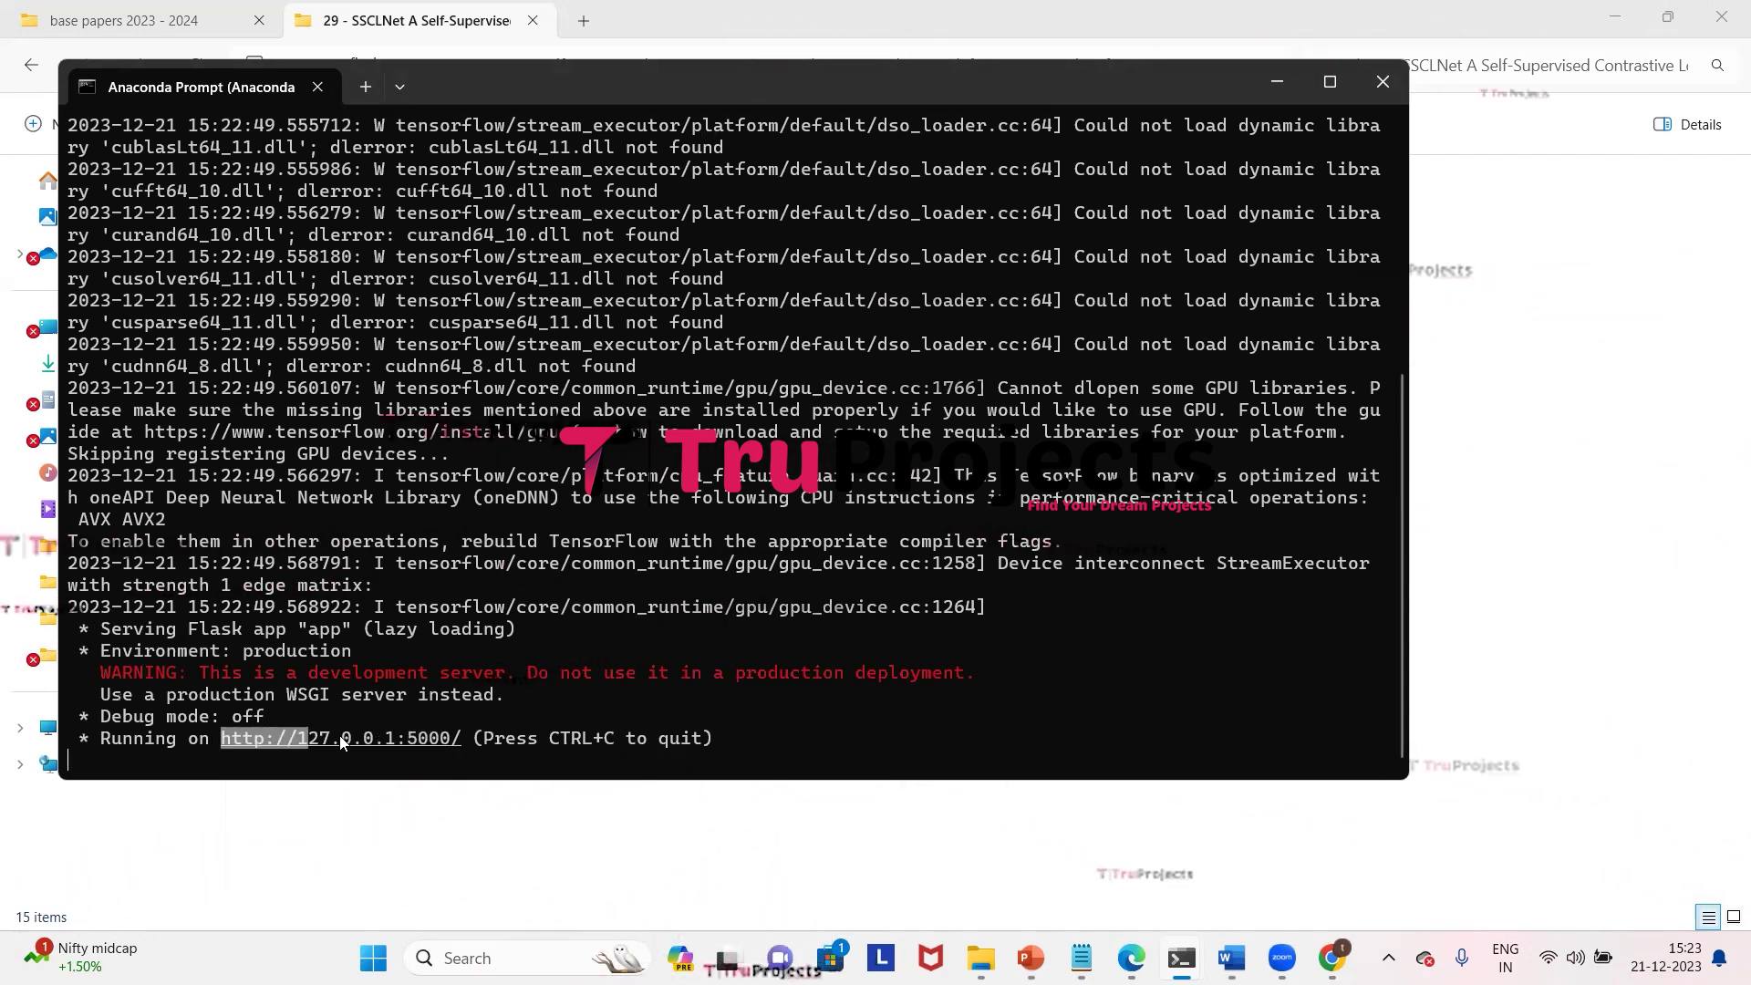
pyautogui.moveTo(447, 743); pyautogui.dragTo(454, 740)
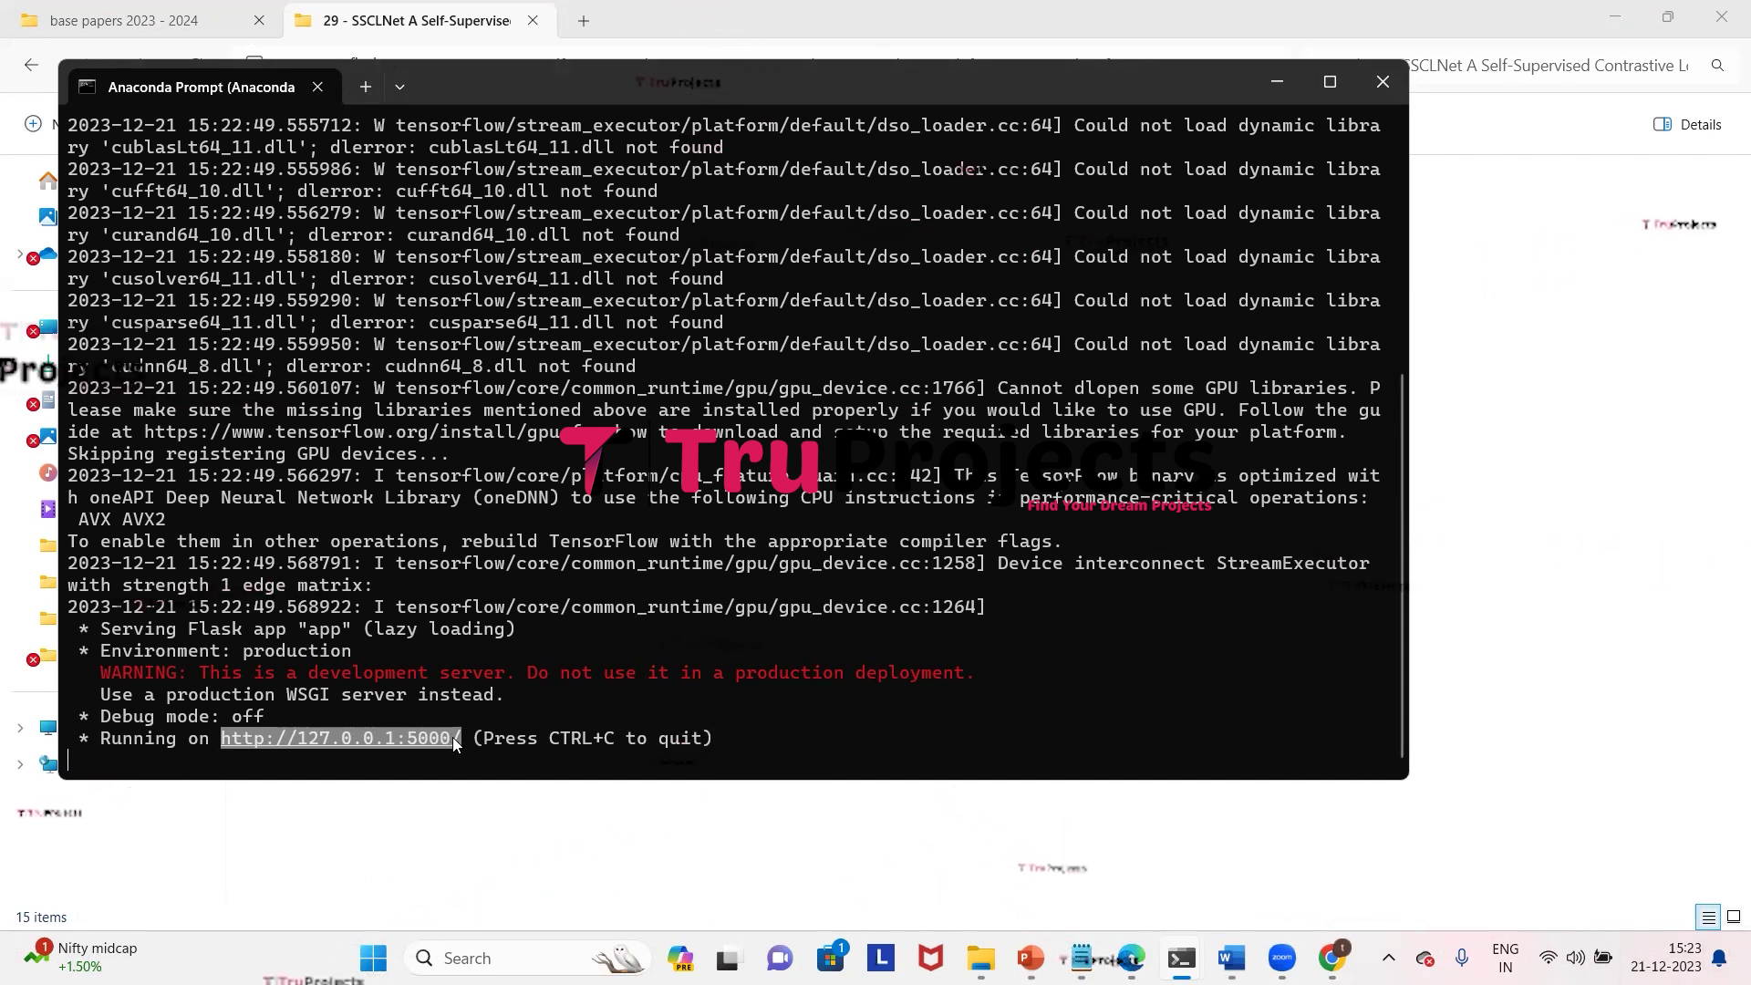
pyautogui.hotkey('ctrl', 'c')
pyautogui.press('super')
pyautogui.write('go')
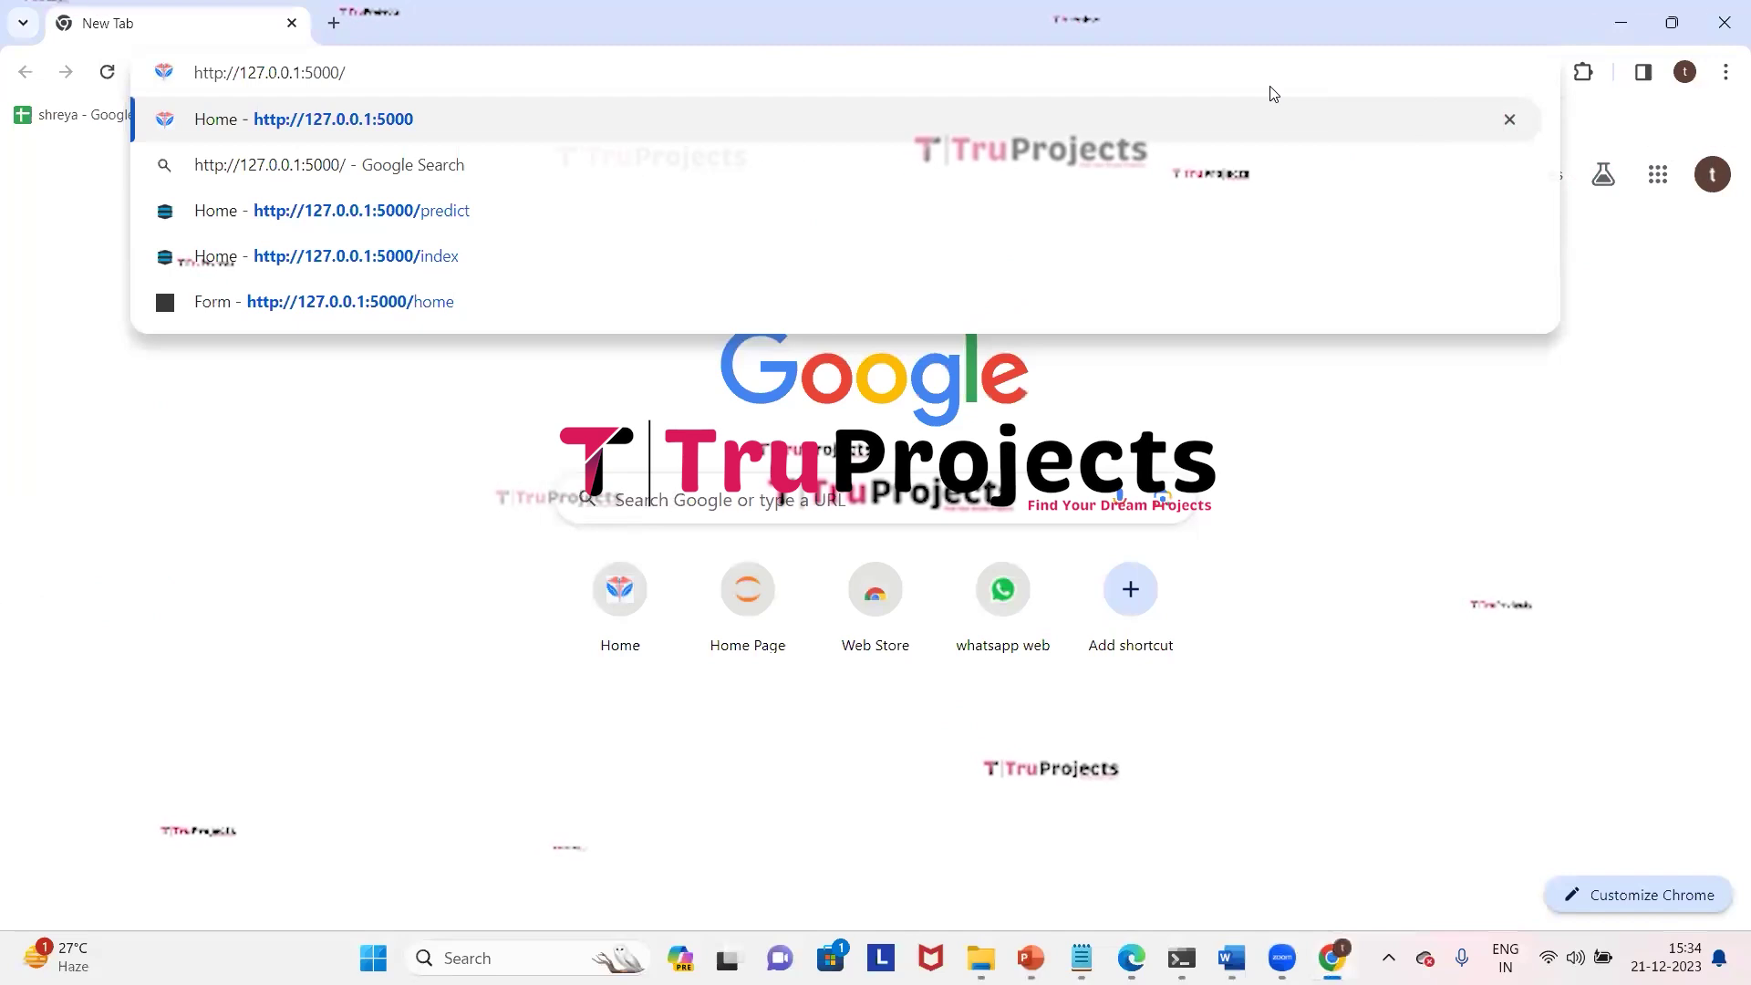
# Step: Load 127.0.0.1:5000 in Chrome and scroll through the 'Welcome to Dashboard' page
pyautogui.press('Return')
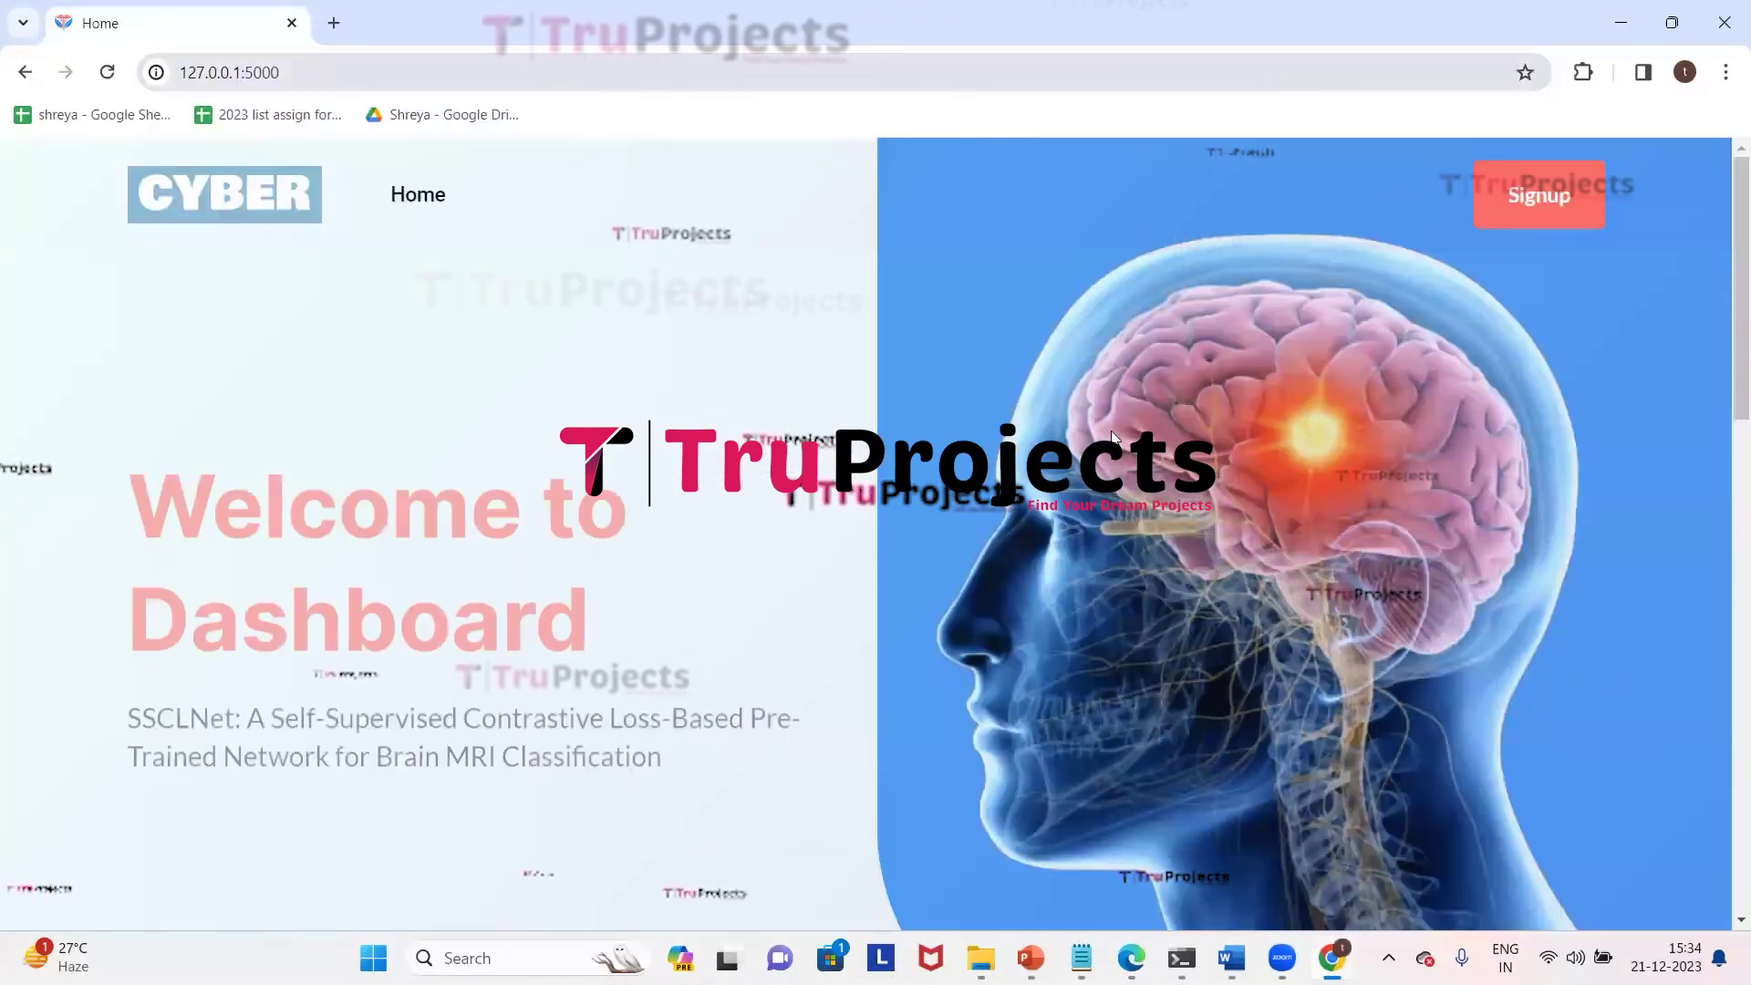
pyautogui.scroll(-6, 991, 404)
pyautogui.scroll(-8, 989, 402)
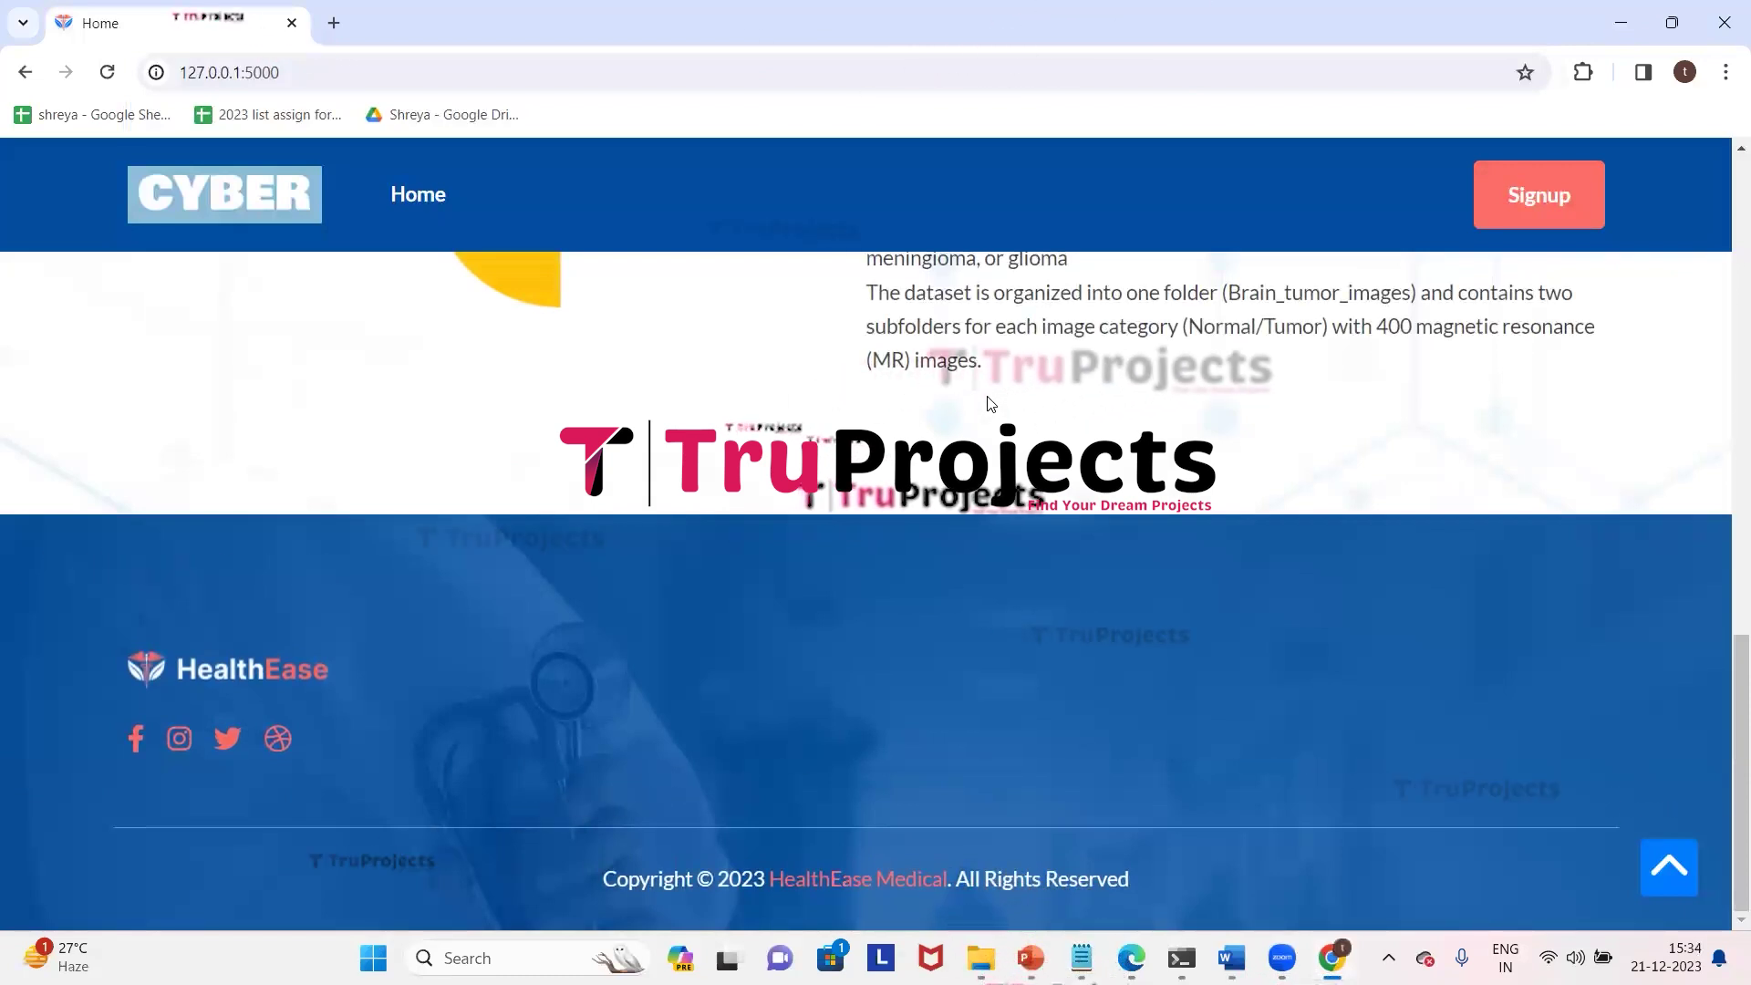
pyautogui.scroll(6, 990, 404)
pyautogui.scroll(8, 990, 404)
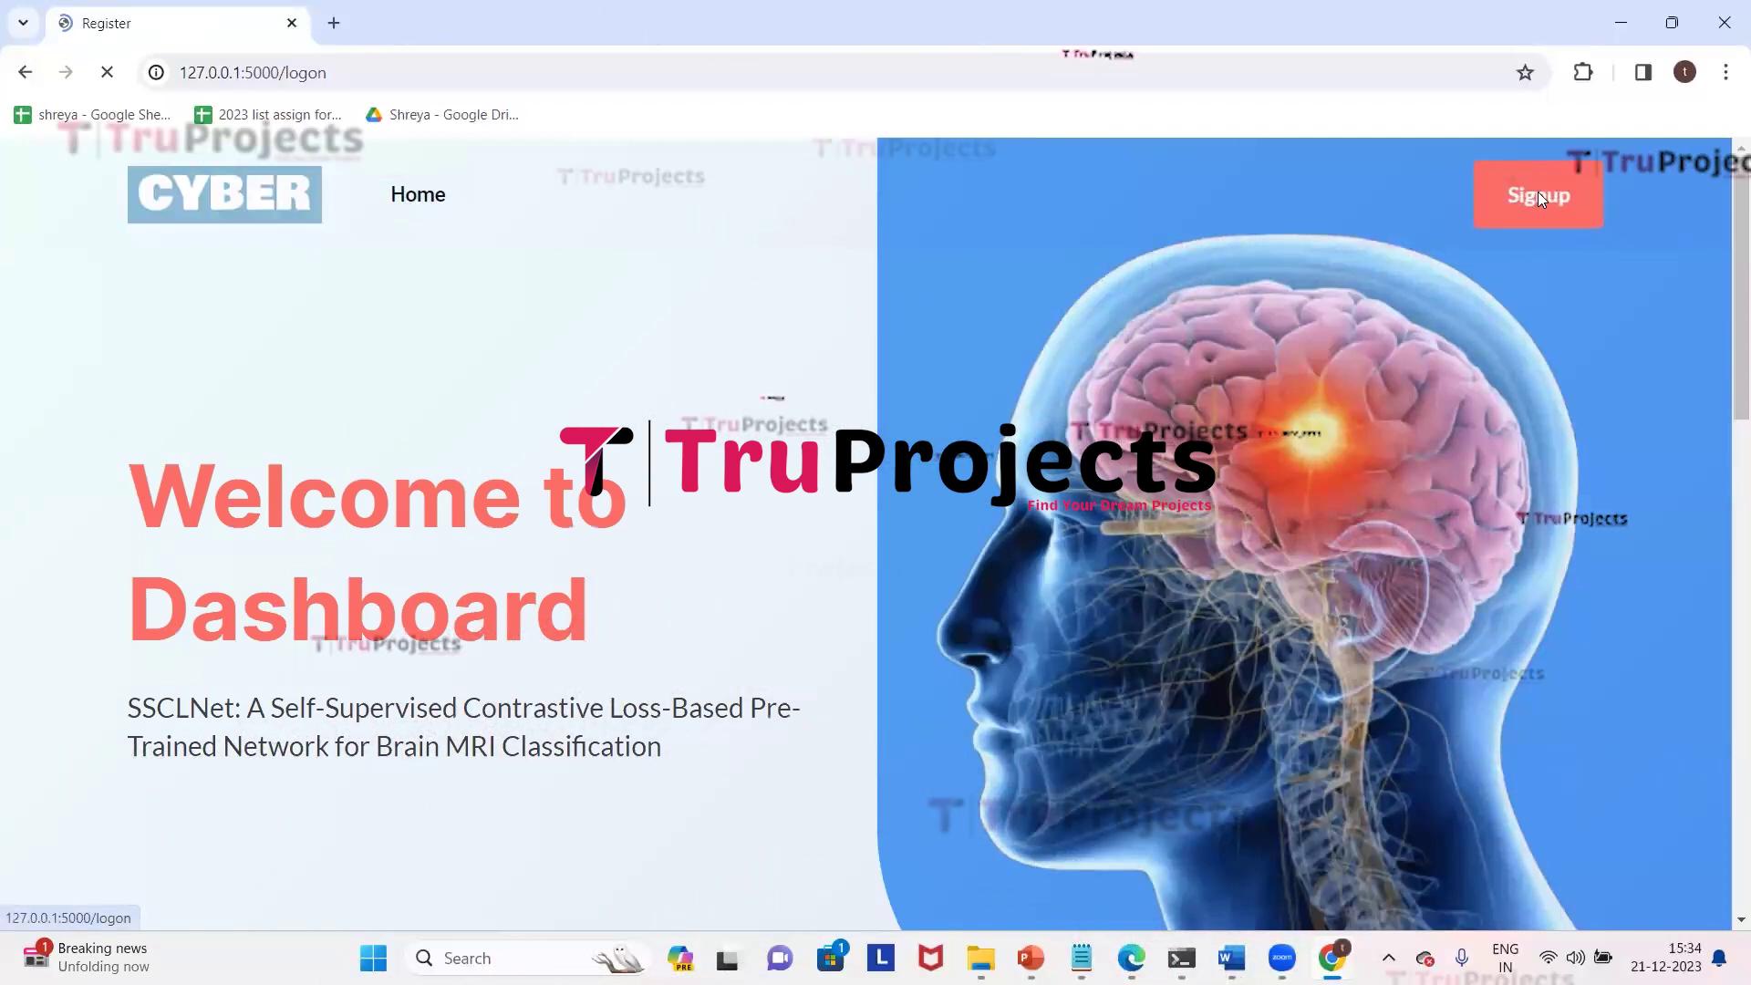
# Step: Switch to the Login Form and sign in with the admin username and its password
pyautogui.scroll(-3, 1006, 809)
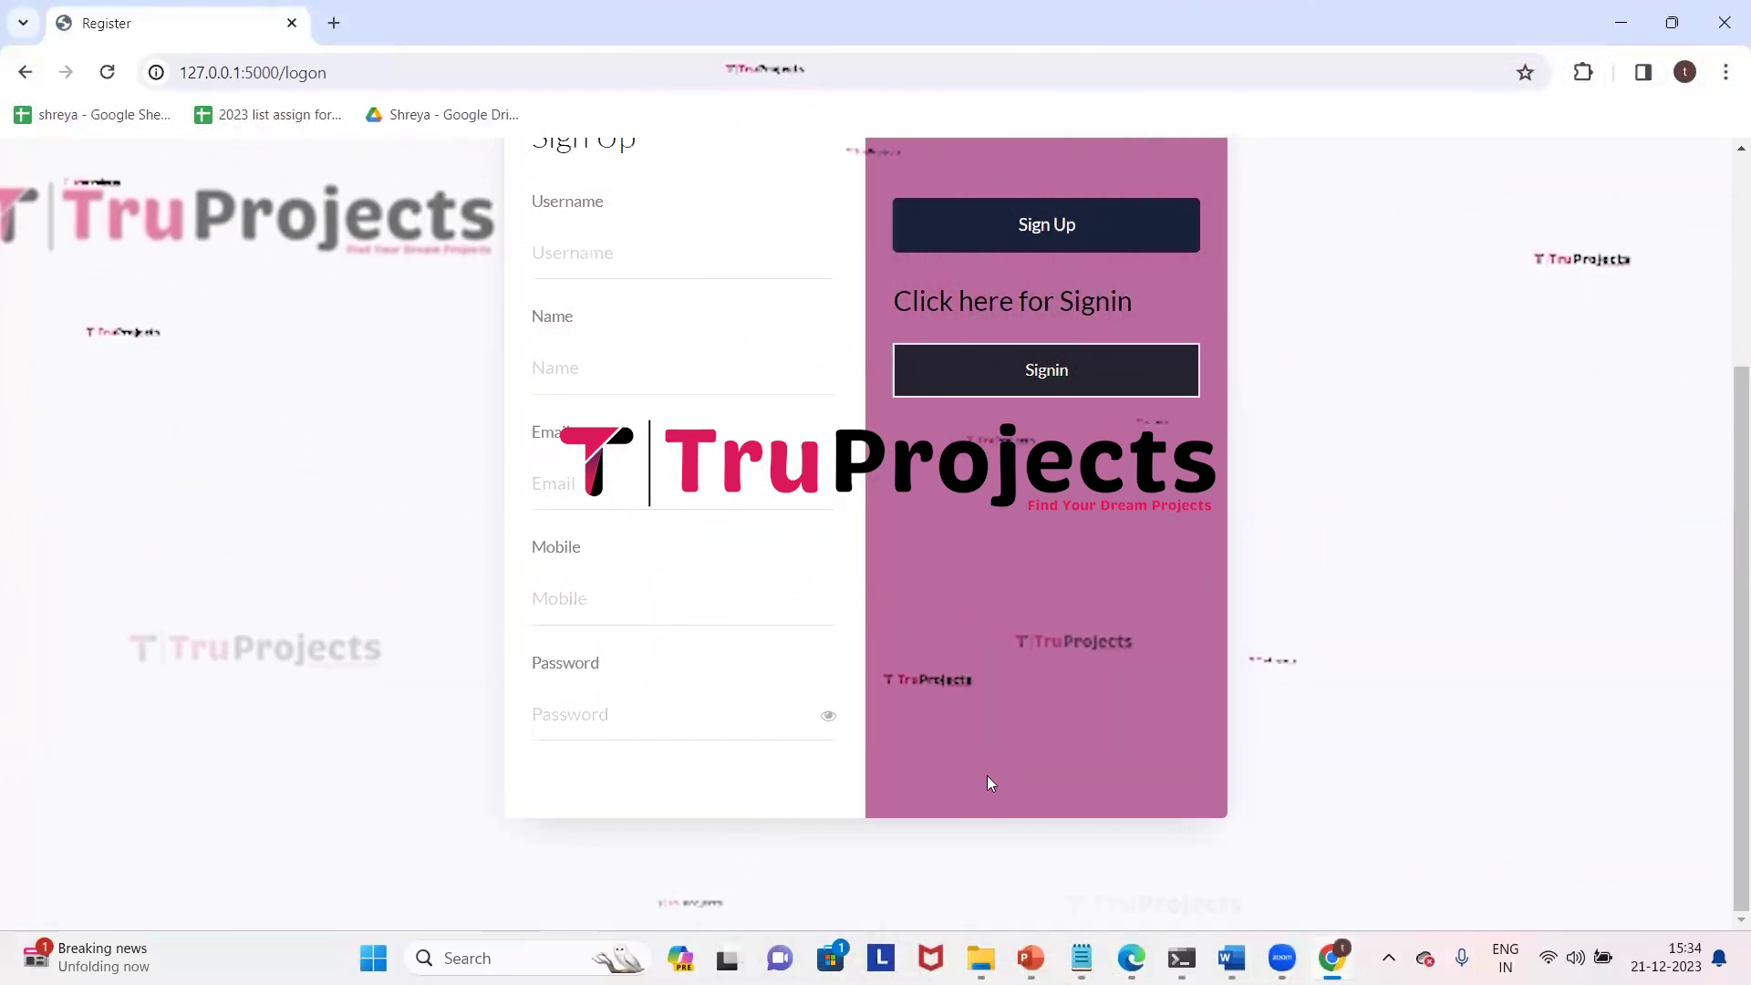
pyautogui.click(1096, 379)
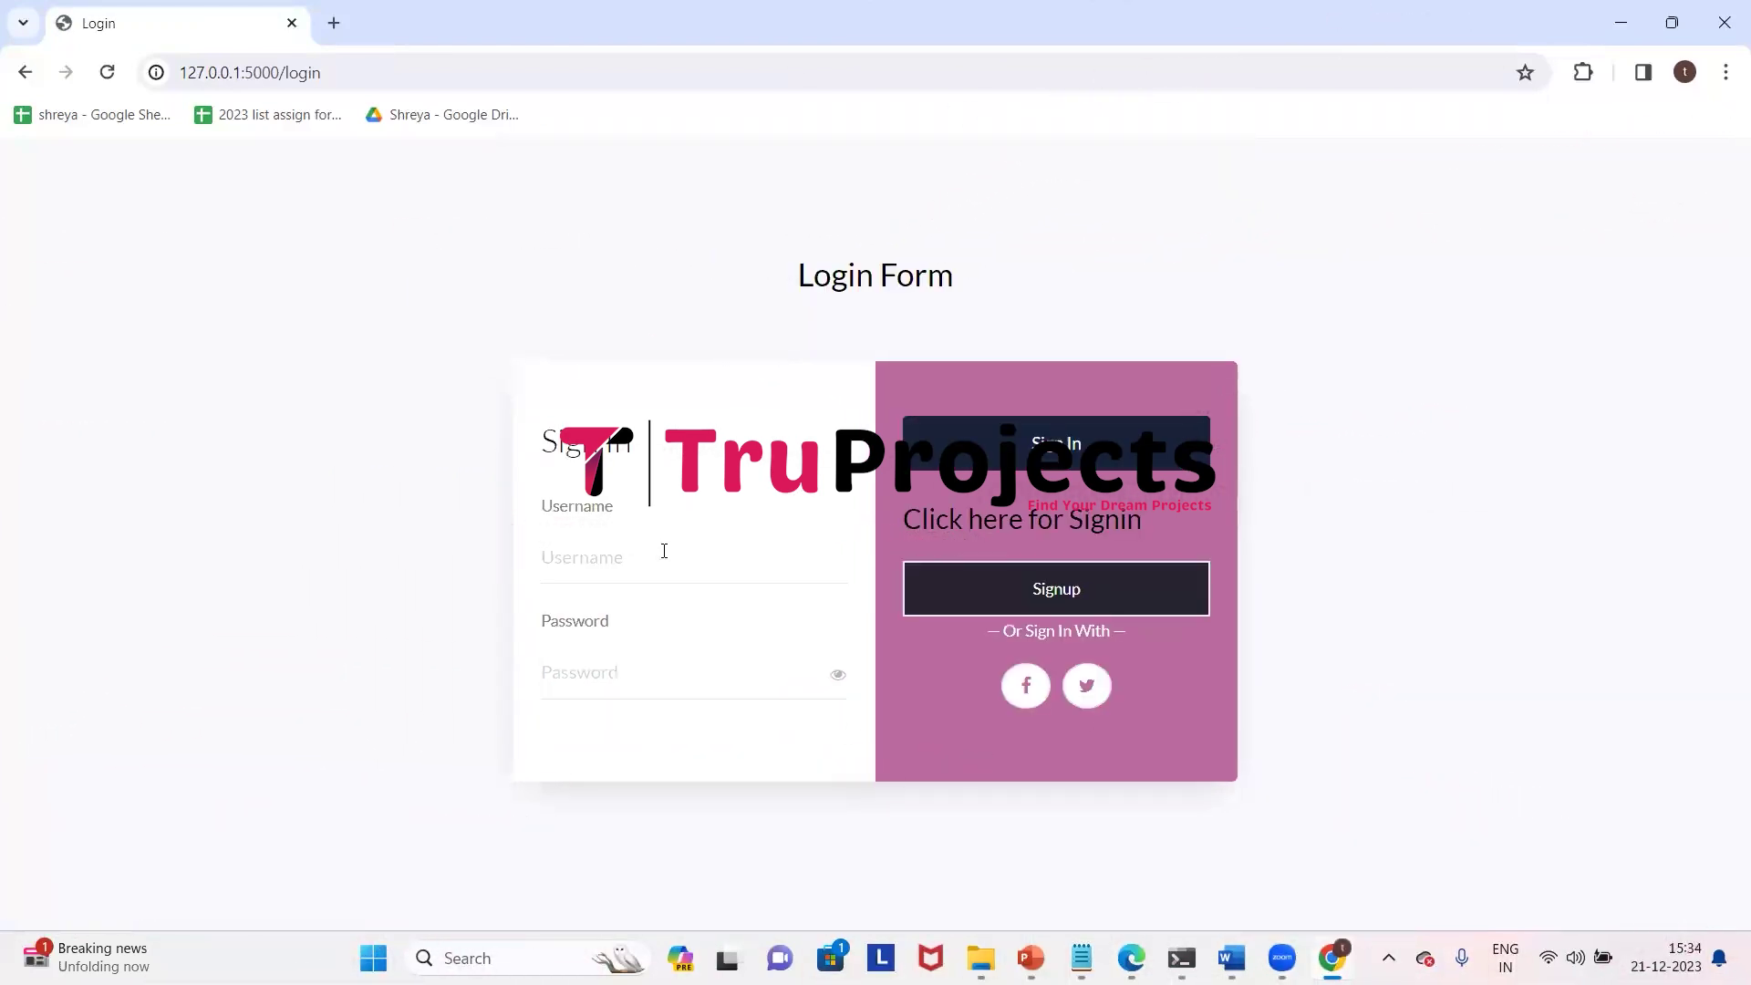
pyautogui.write('admin')
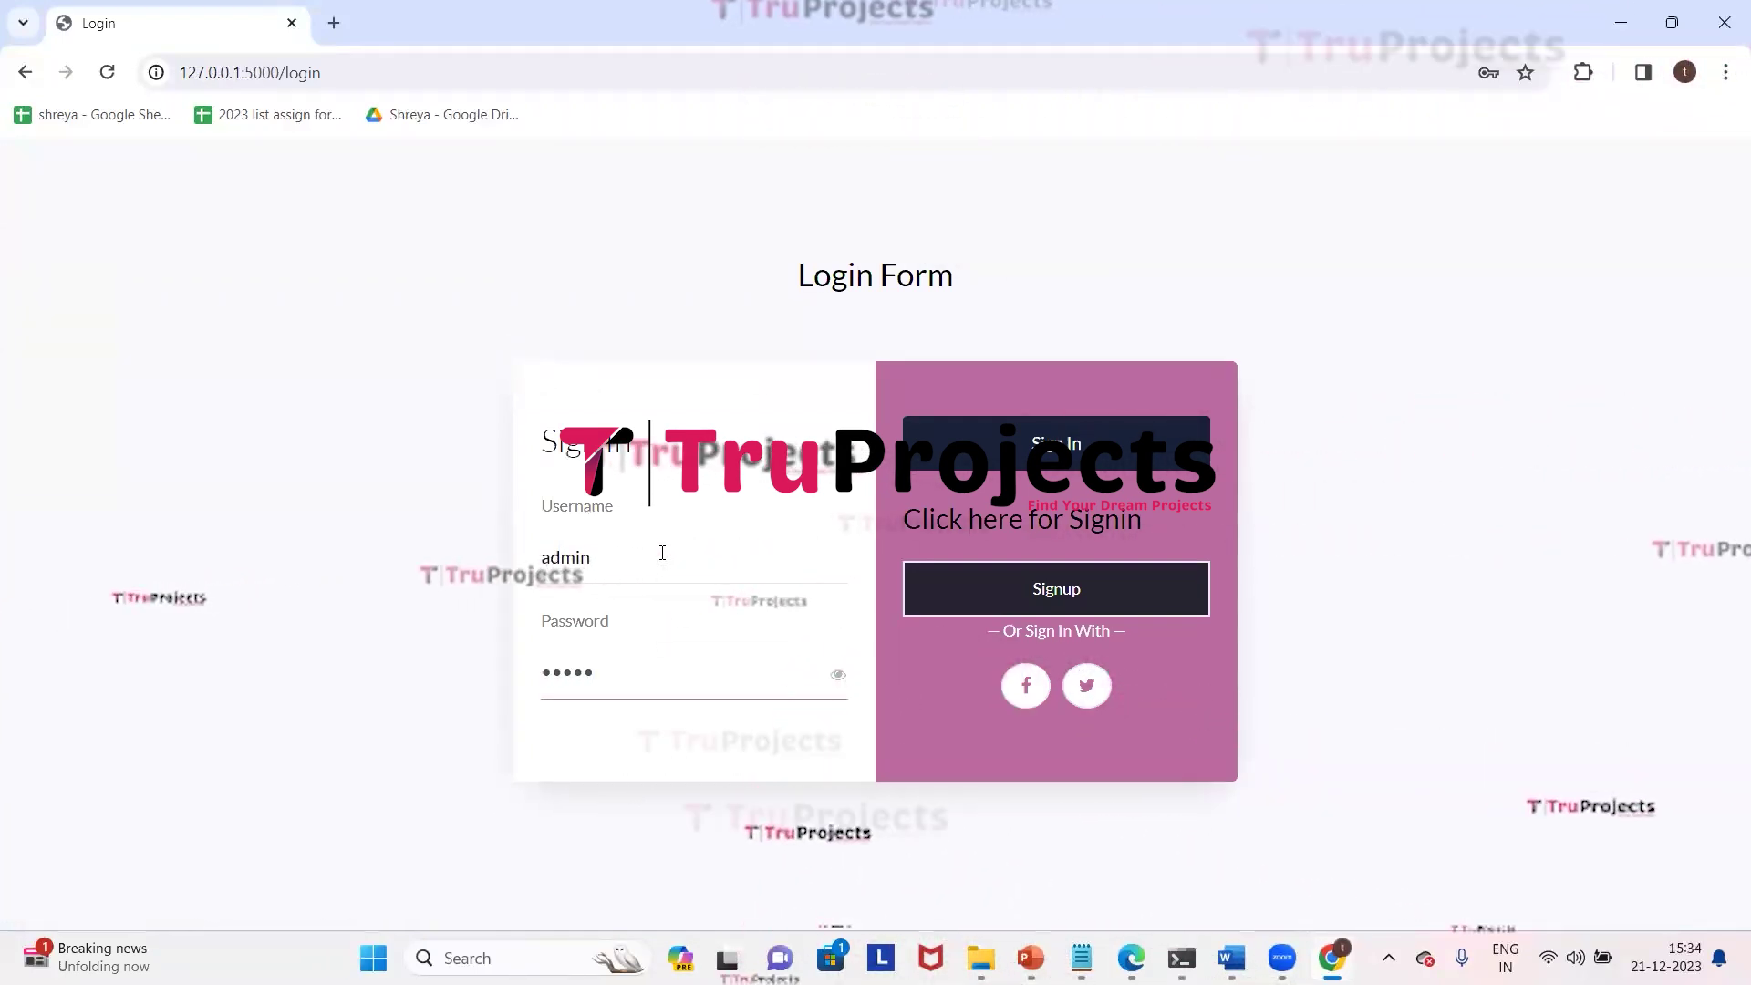
pyautogui.click(1046, 437)
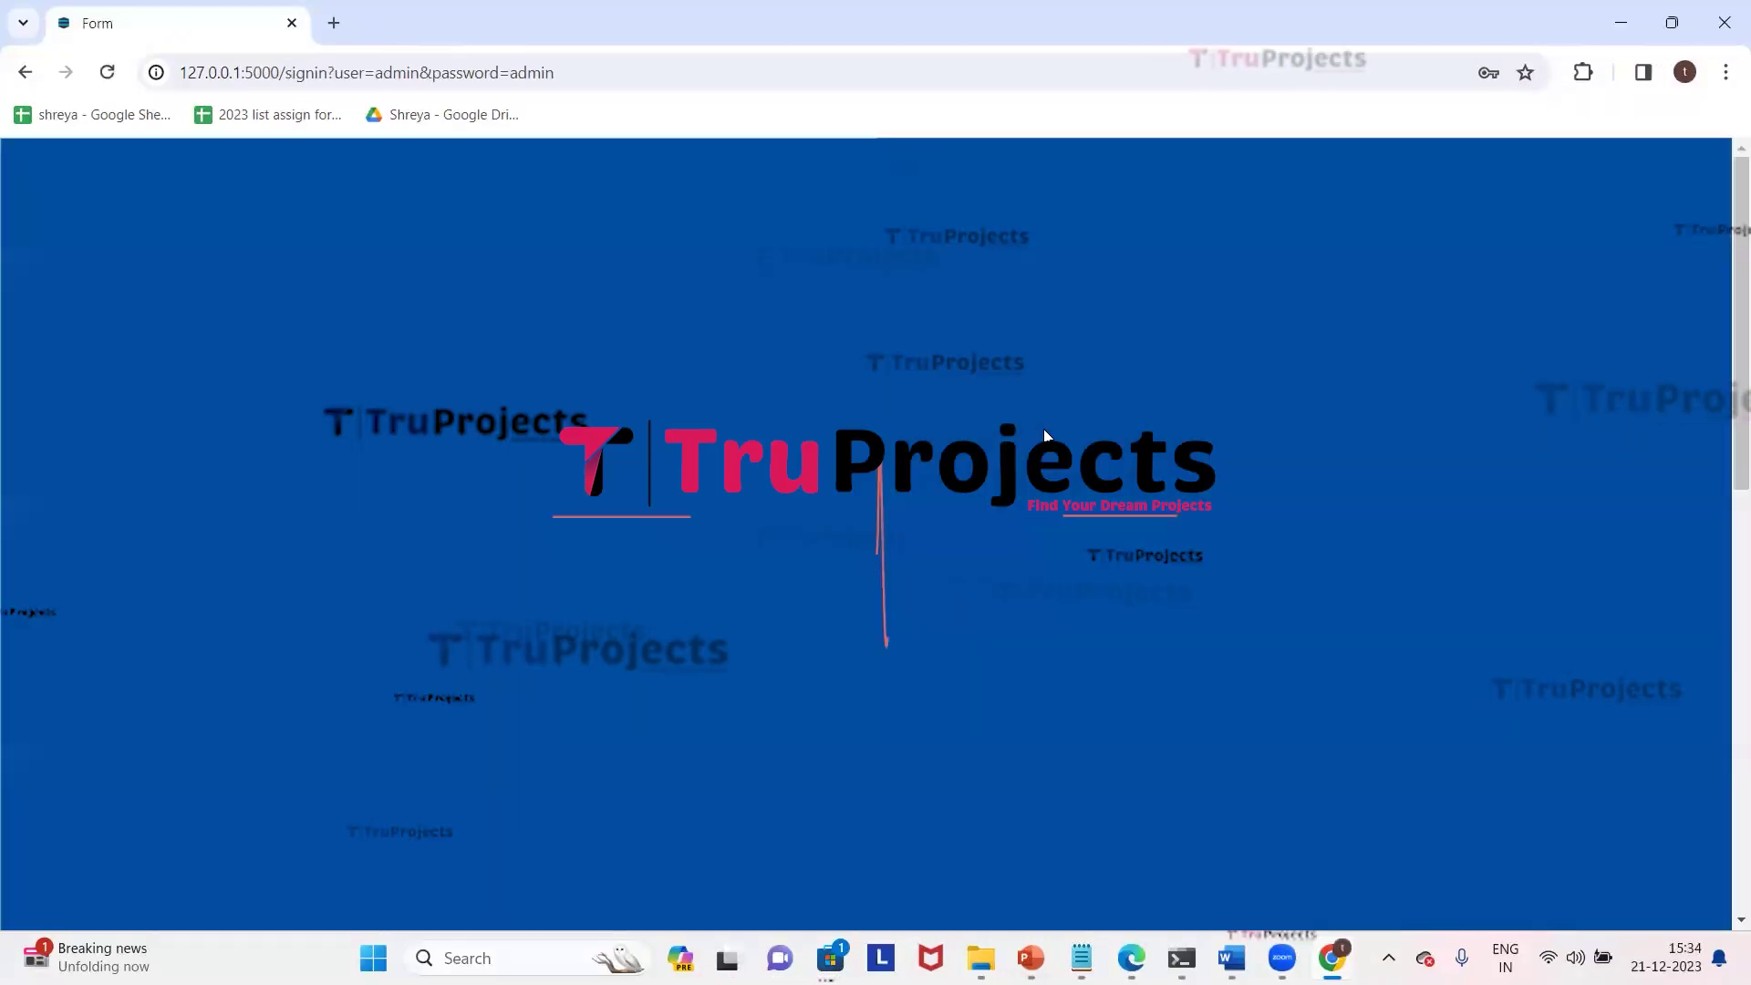